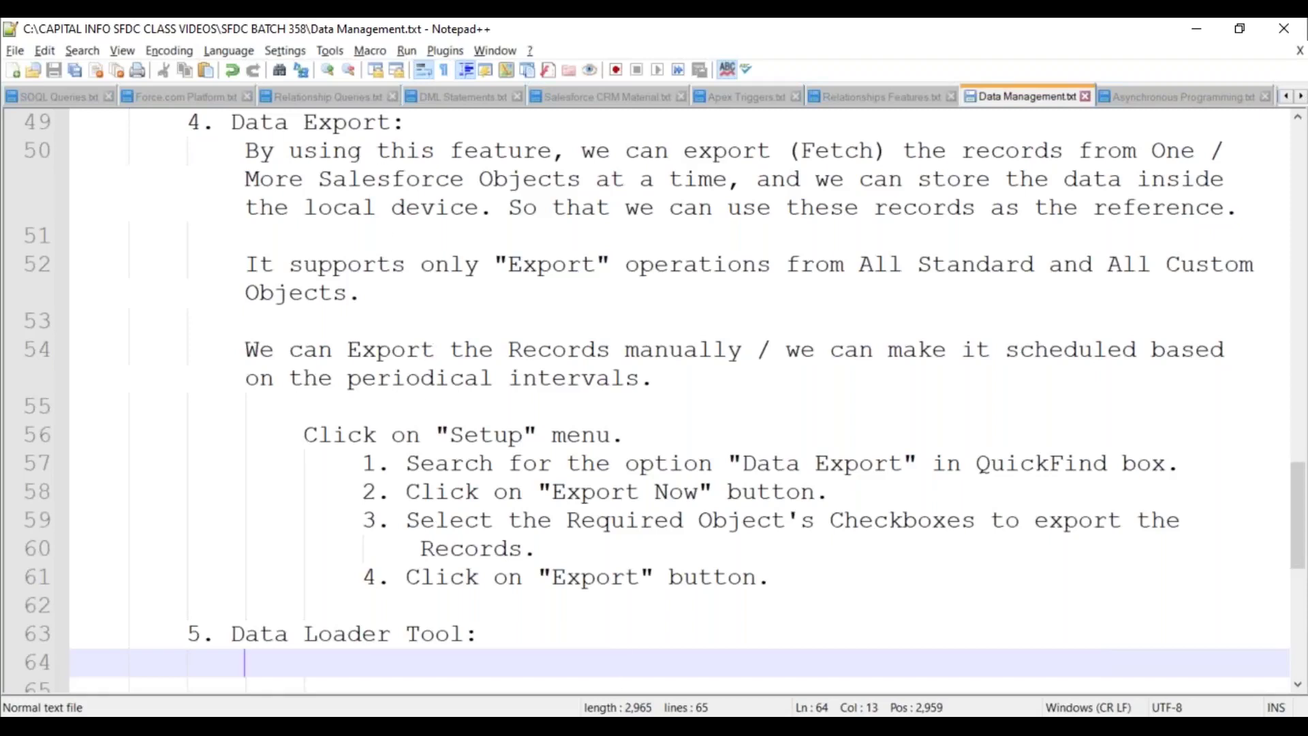
- Switch to Chrome and open the Salesforce login page in a new browser window
{"action": "mouse_move", "coordinate": [641, 694]}
{"action": "left_click", "coordinate": [649, 579]}
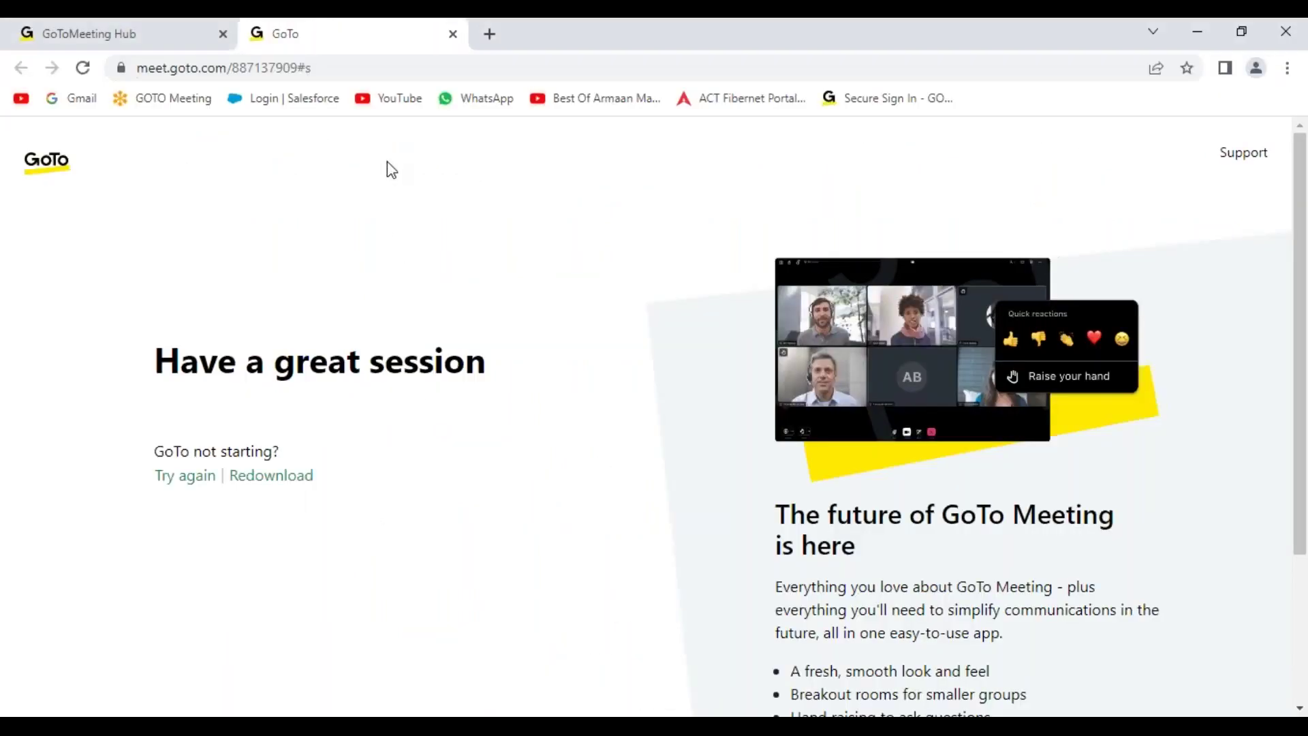
{"action": "key", "text": "ctrl+n"}
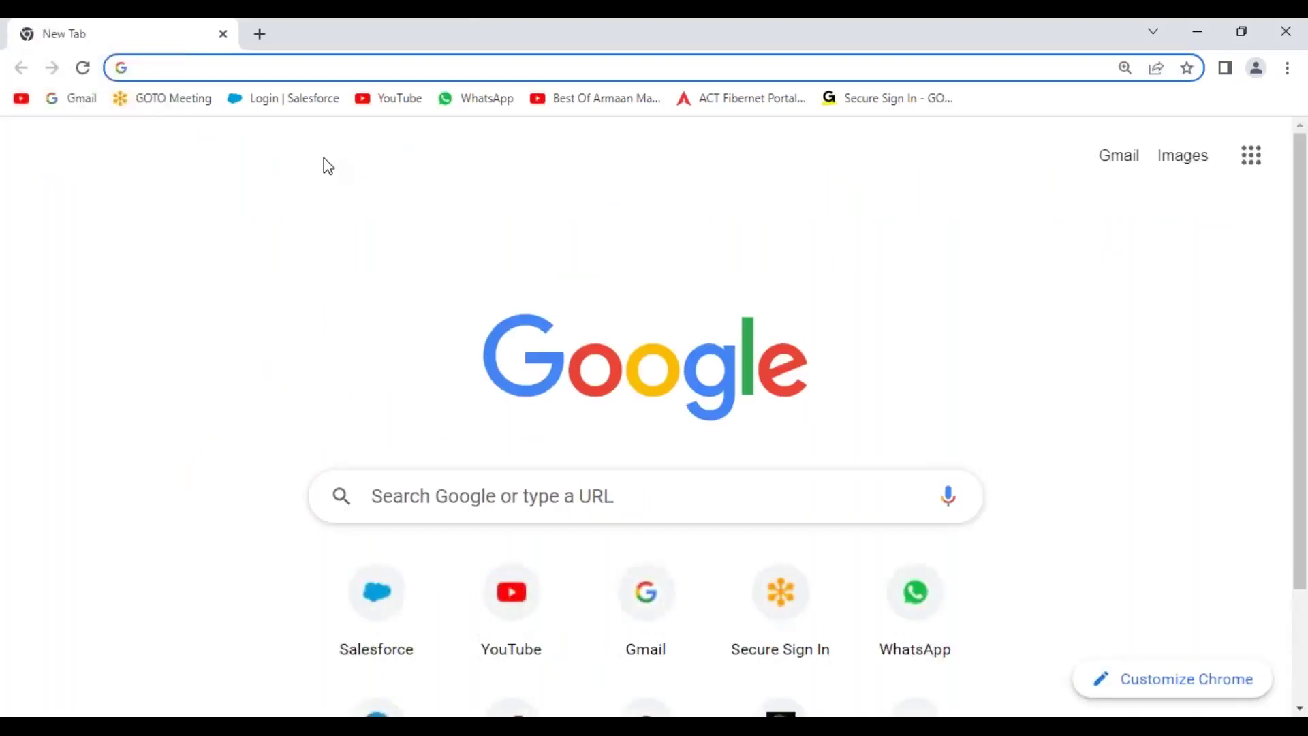
{"action": "left_click", "coordinate": [283, 98]}
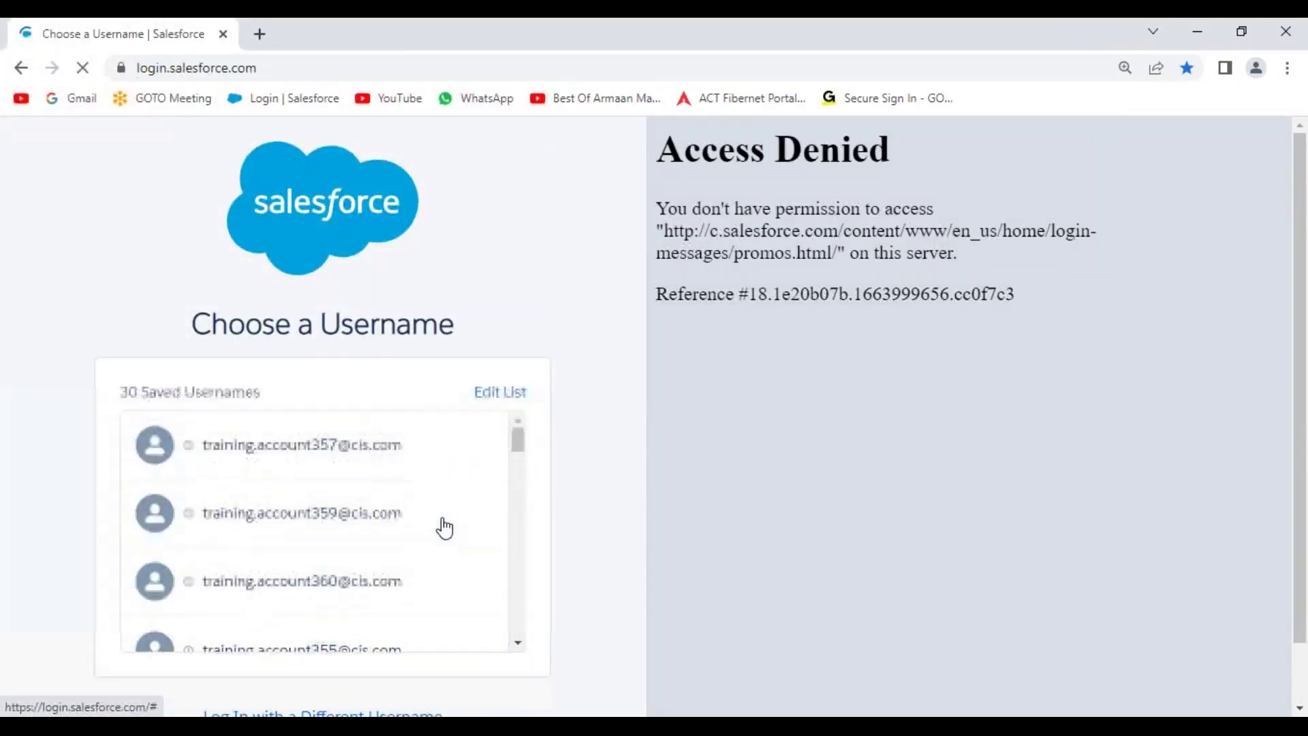
- Log in with the saved 359 training username, entering the account password, and skip the mobile phone registration
{"action": "left_click", "coordinate": [290, 518]}
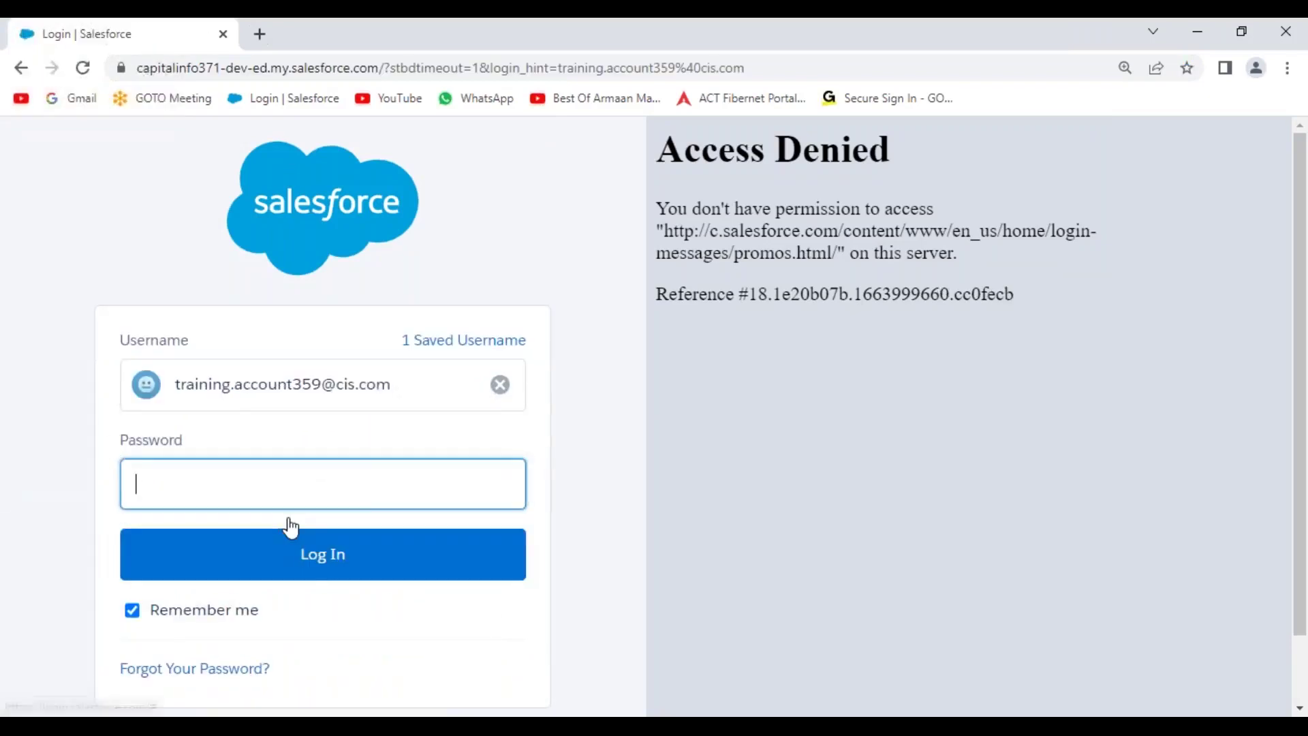
{"action": "type", "text": "••••••"}
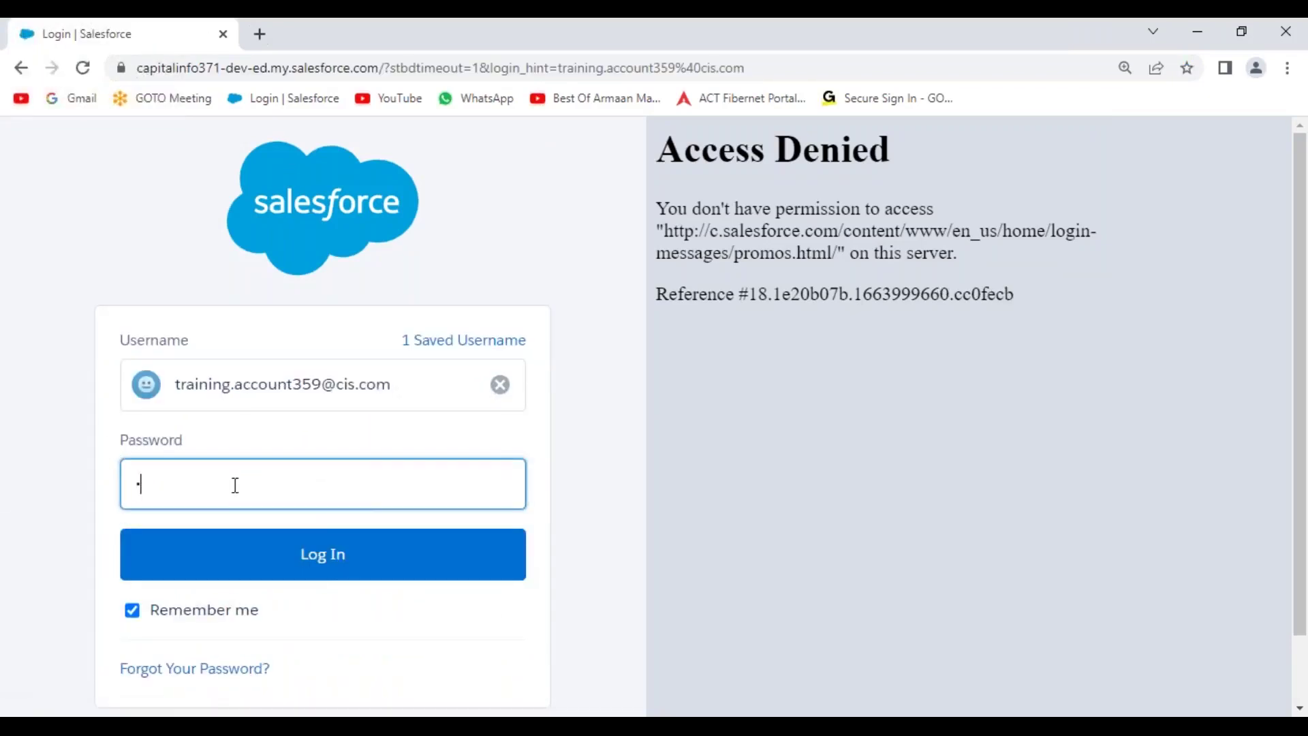
{"action": "type", "text": "••••"}
{"action": "key", "text": "Return"}
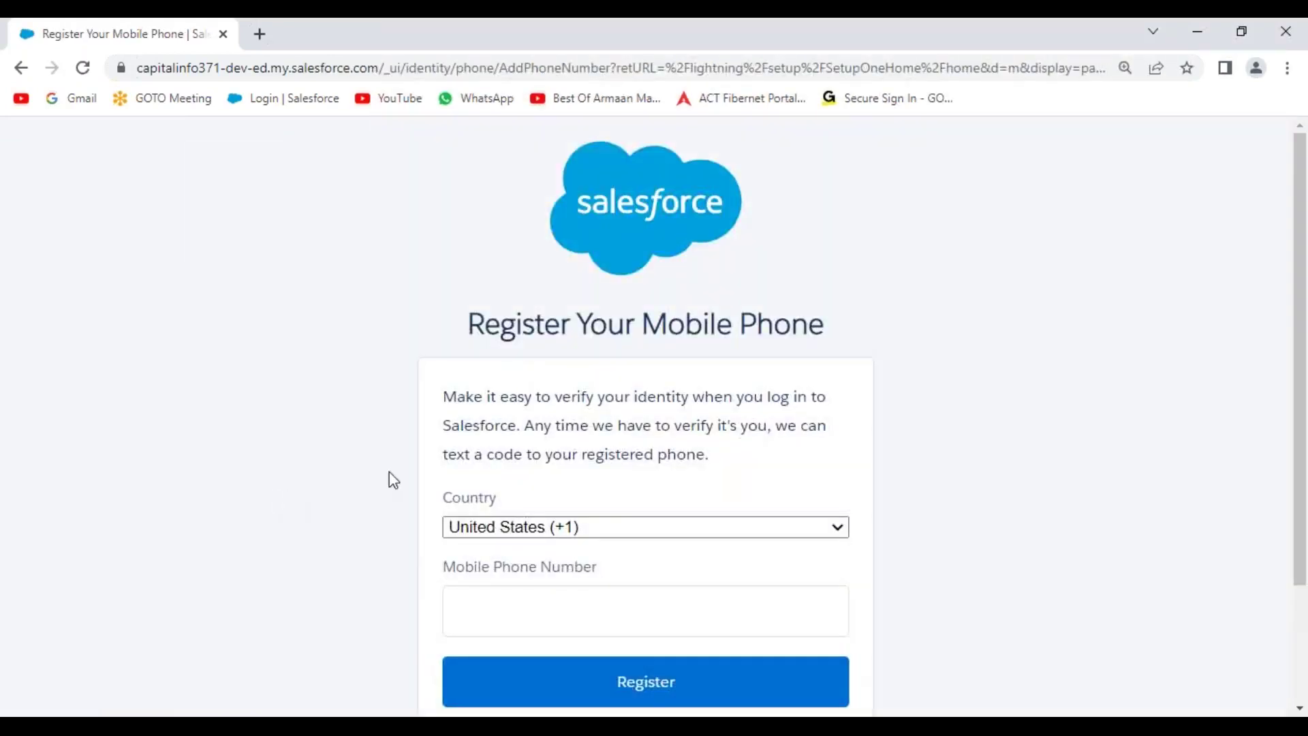
{"action": "scroll", "coordinate": [389, 475], "scroll_direction": "down", "scroll_amount": 2}
{"action": "left_click", "coordinate": [507, 597]}
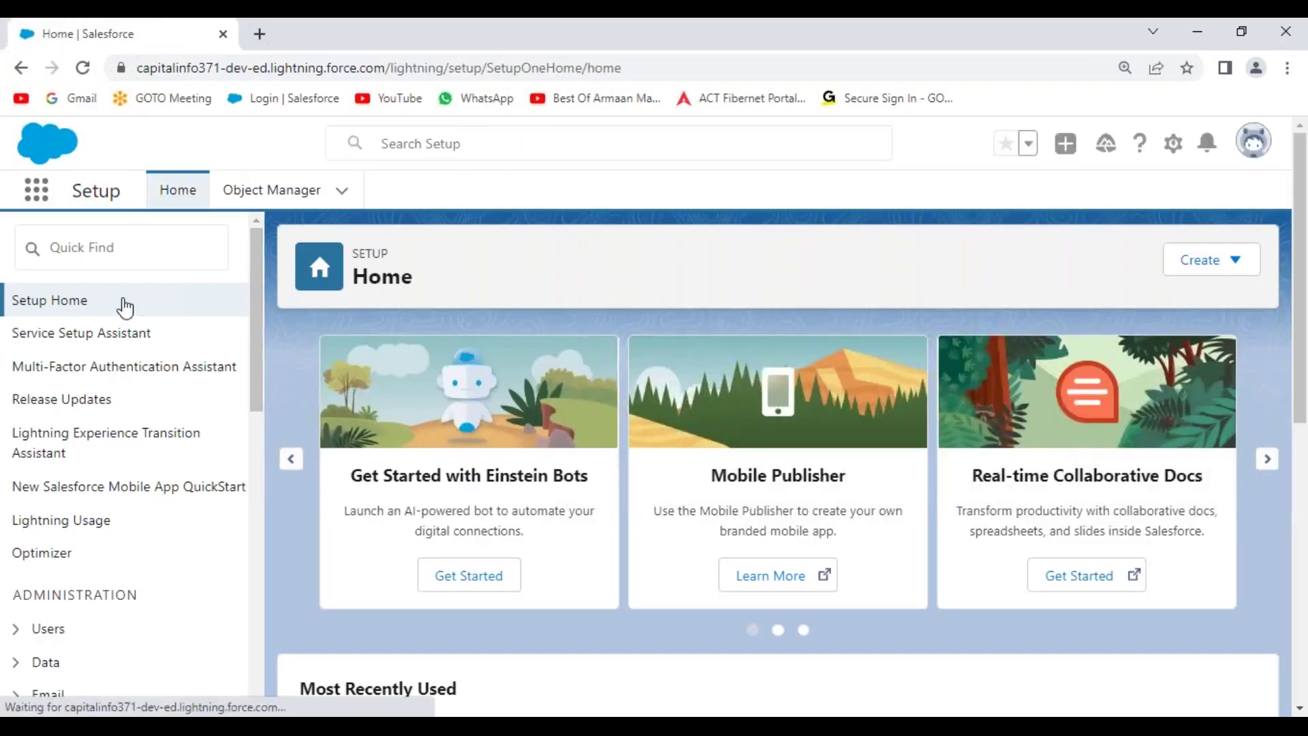
- Search Setup for "data expo", open the Data Export page and set up an immediate manual export
{"action": "left_click", "coordinate": [100, 249]}
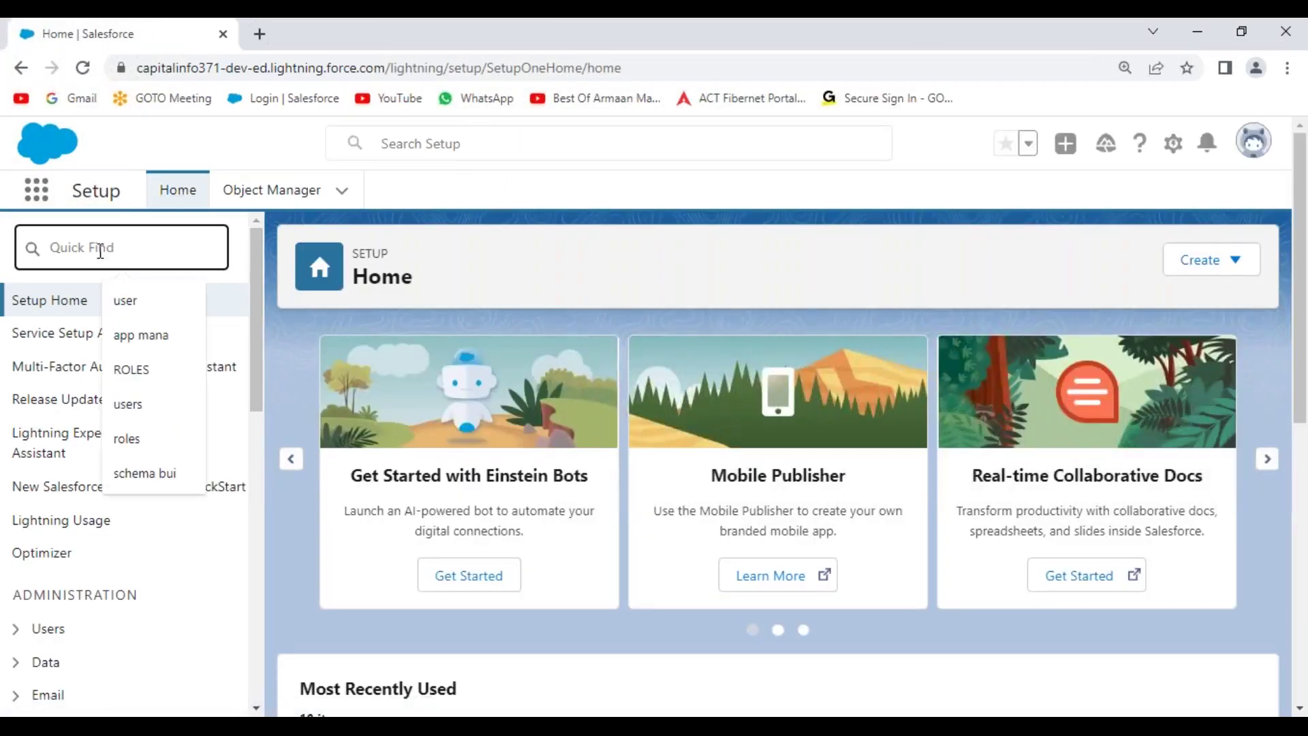
{"action": "type", "text": "d"}
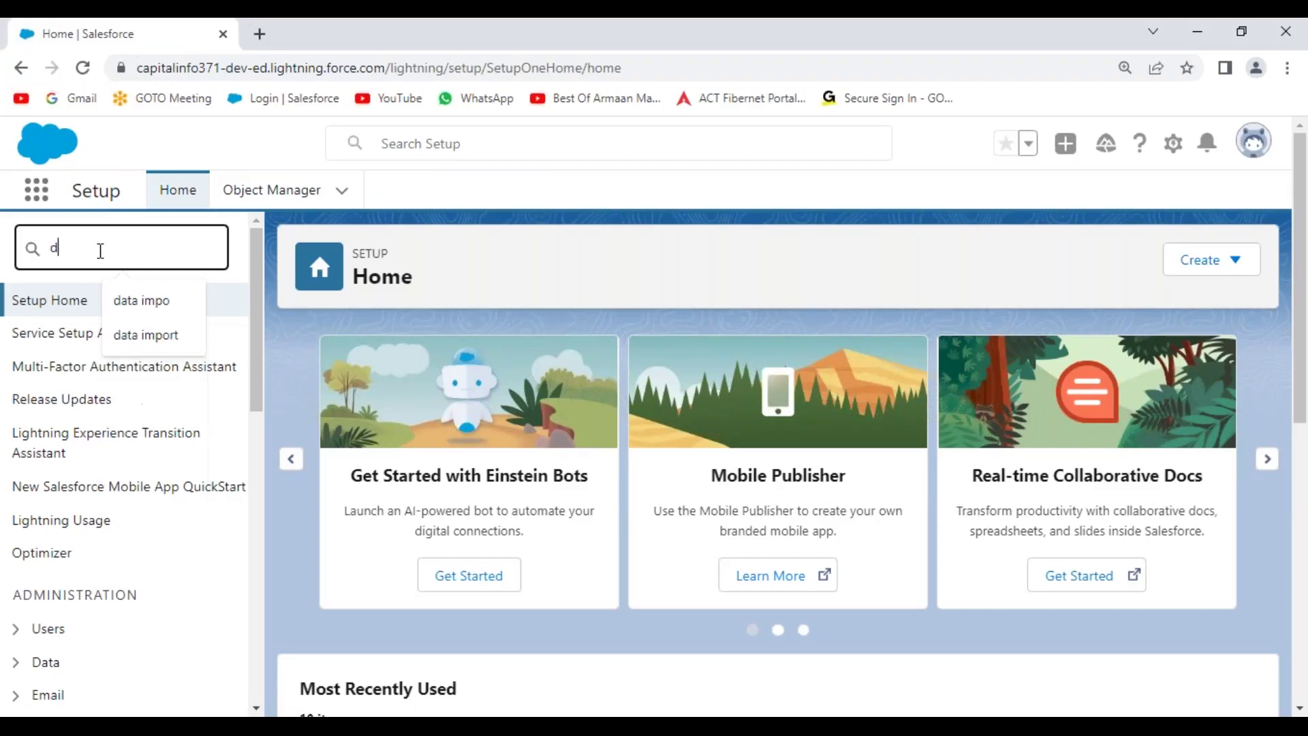
{"action": "type", "text": "ata expo"}
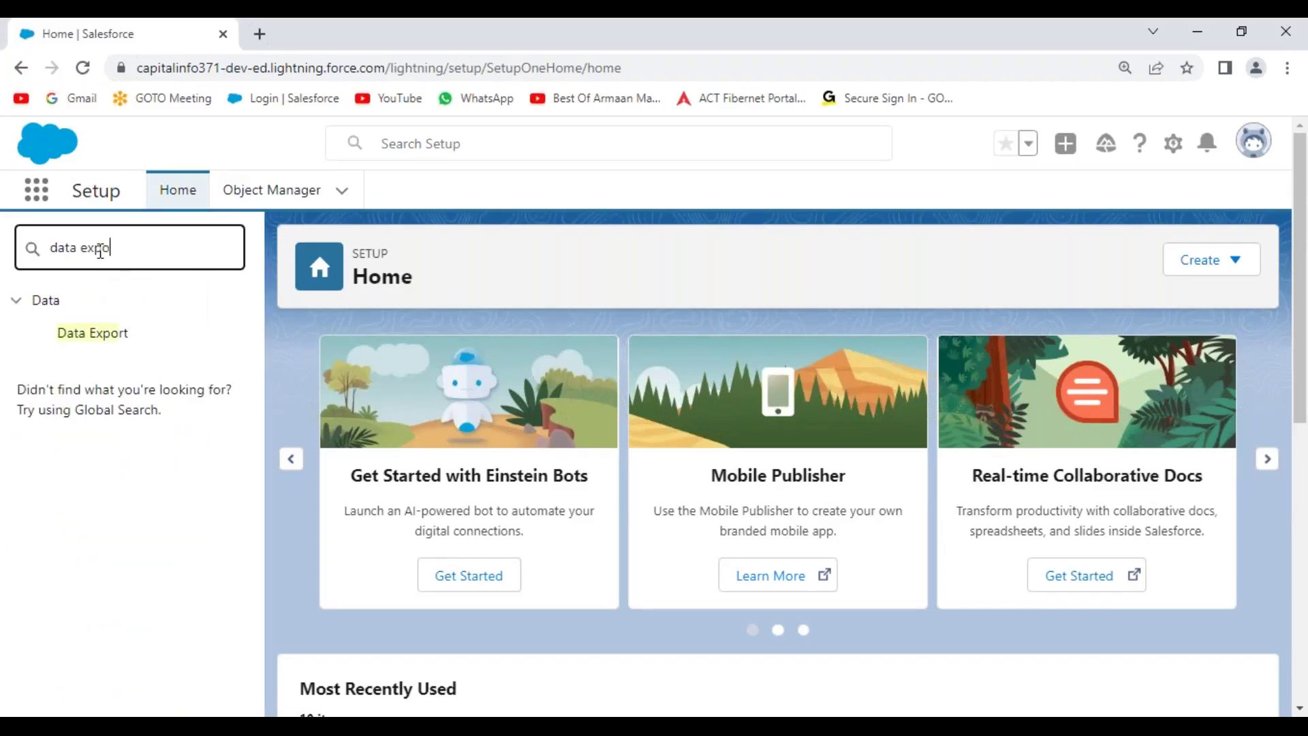
{"action": "left_click", "coordinate": [102, 345]}
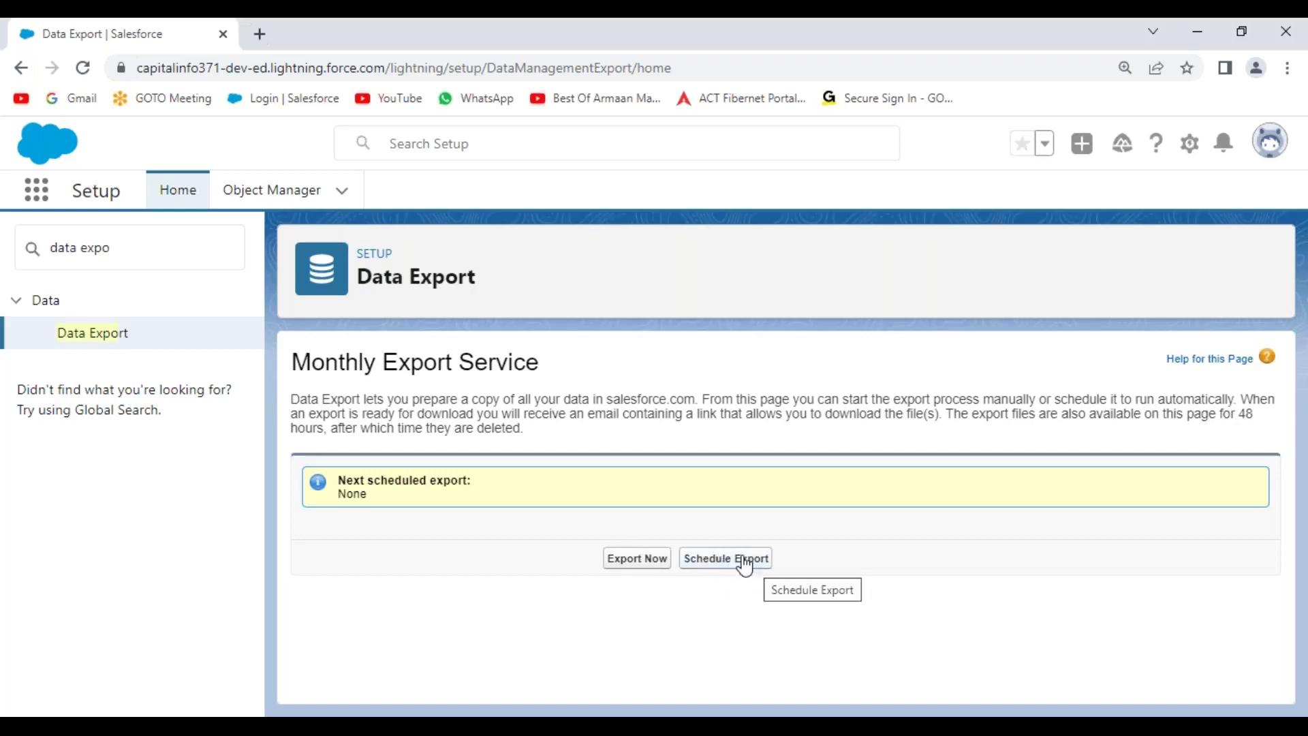
{"action": "left_click", "coordinate": [643, 564]}
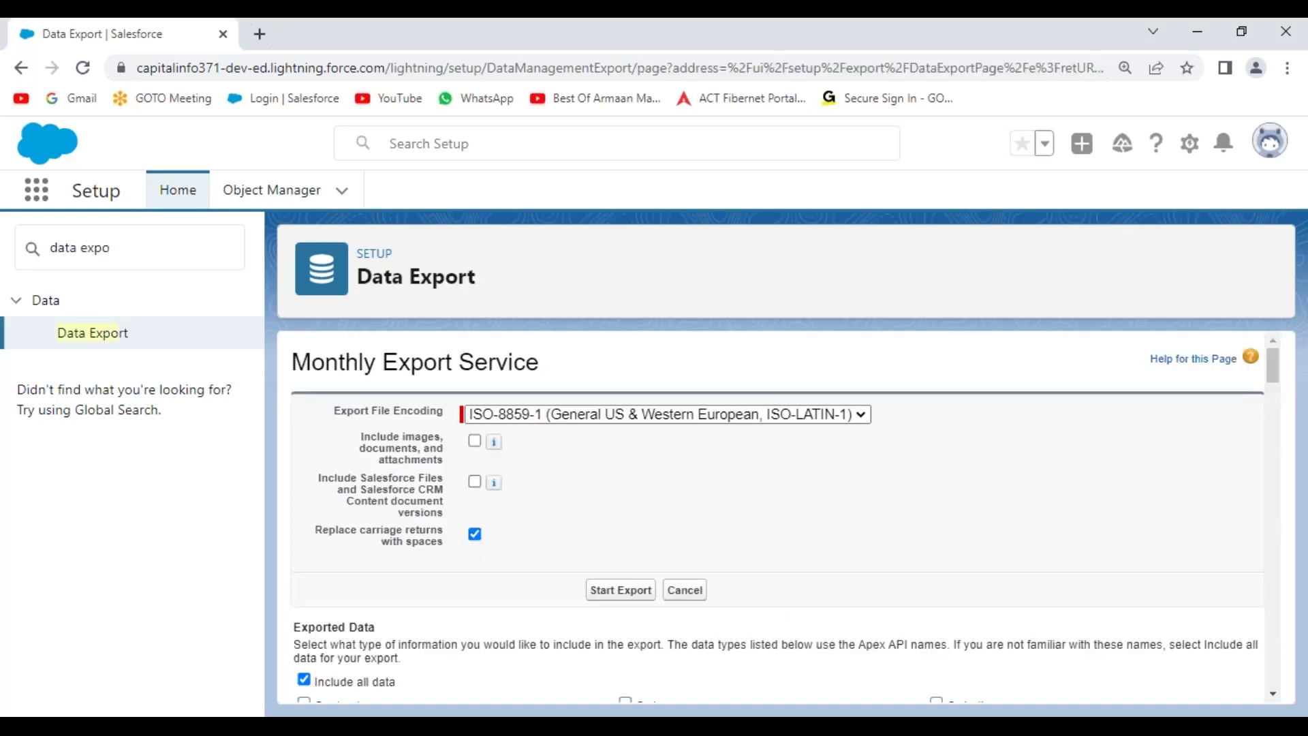
- Examine the list of exportable objects under Exported Data, from the standard objects down to the custom ones, at a larger page zoom
{"action": "scroll", "coordinate": [686, 516], "scroll_direction": "down", "scroll_amount": 4}
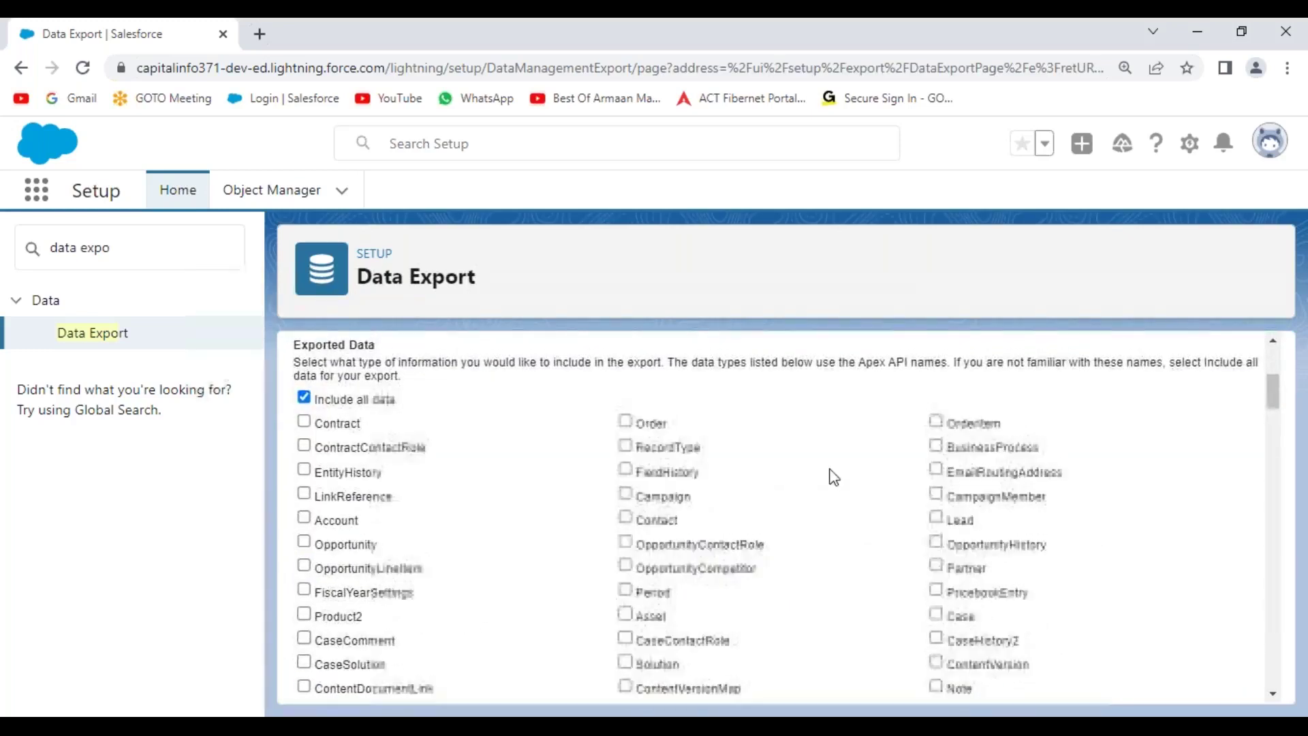
{"action": "scroll", "coordinate": [809, 484], "scroll_direction": "up", "scroll_amount": 1}
{"action": "left_click", "coordinate": [1288, 68]}
{"action": "left_click", "coordinate": [1239, 247]}
{"action": "left_click", "coordinate": [763, 290]}
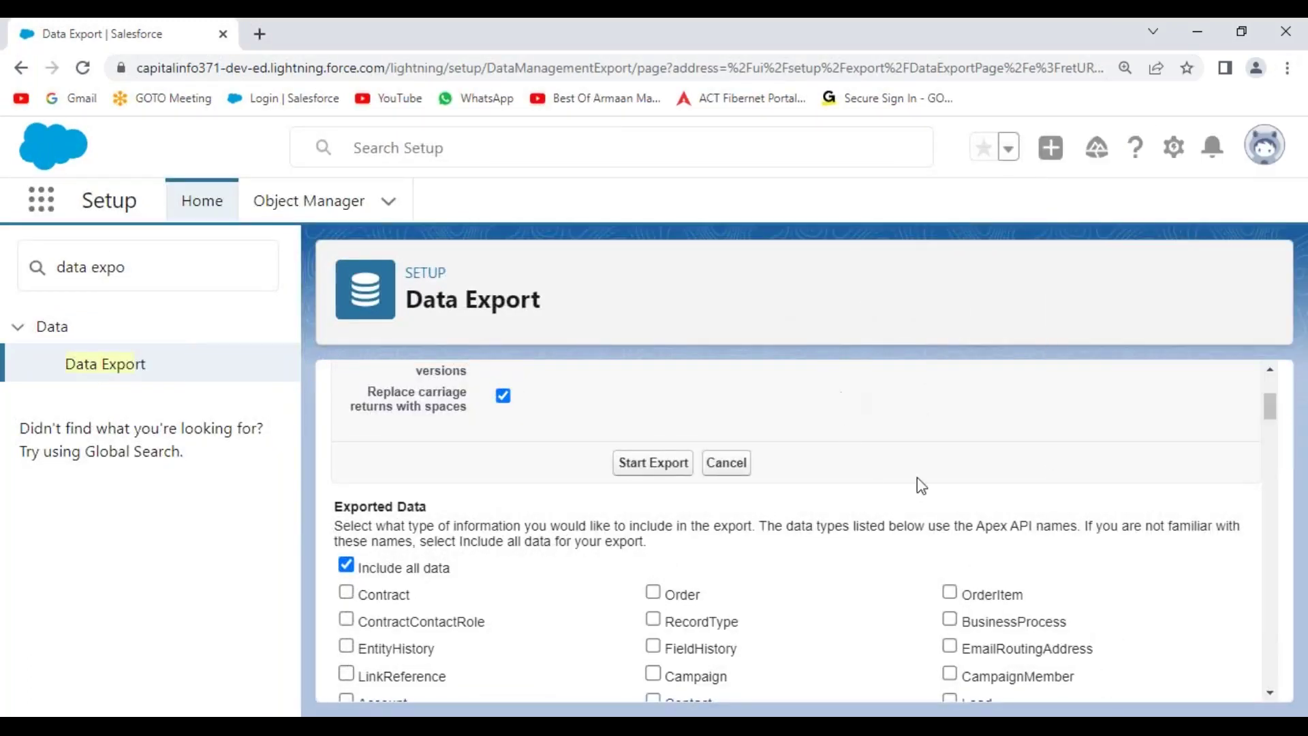
{"action": "scroll", "coordinate": [967, 483], "scroll_direction": "down", "scroll_amount": 3}
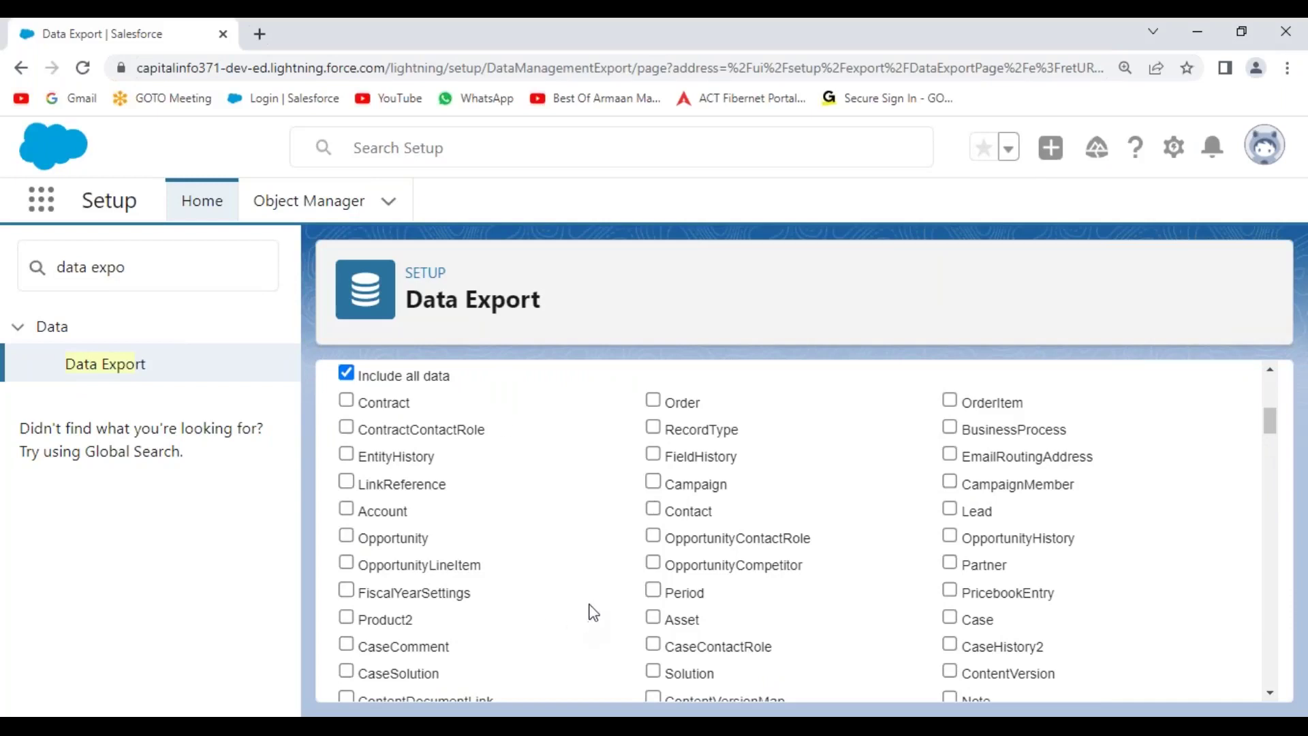
{"action": "scroll", "coordinate": [597, 598], "scroll_direction": "down", "scroll_amount": 2}
{"action": "scroll", "coordinate": [597, 599], "scroll_direction": "down", "scroll_amount": 2}
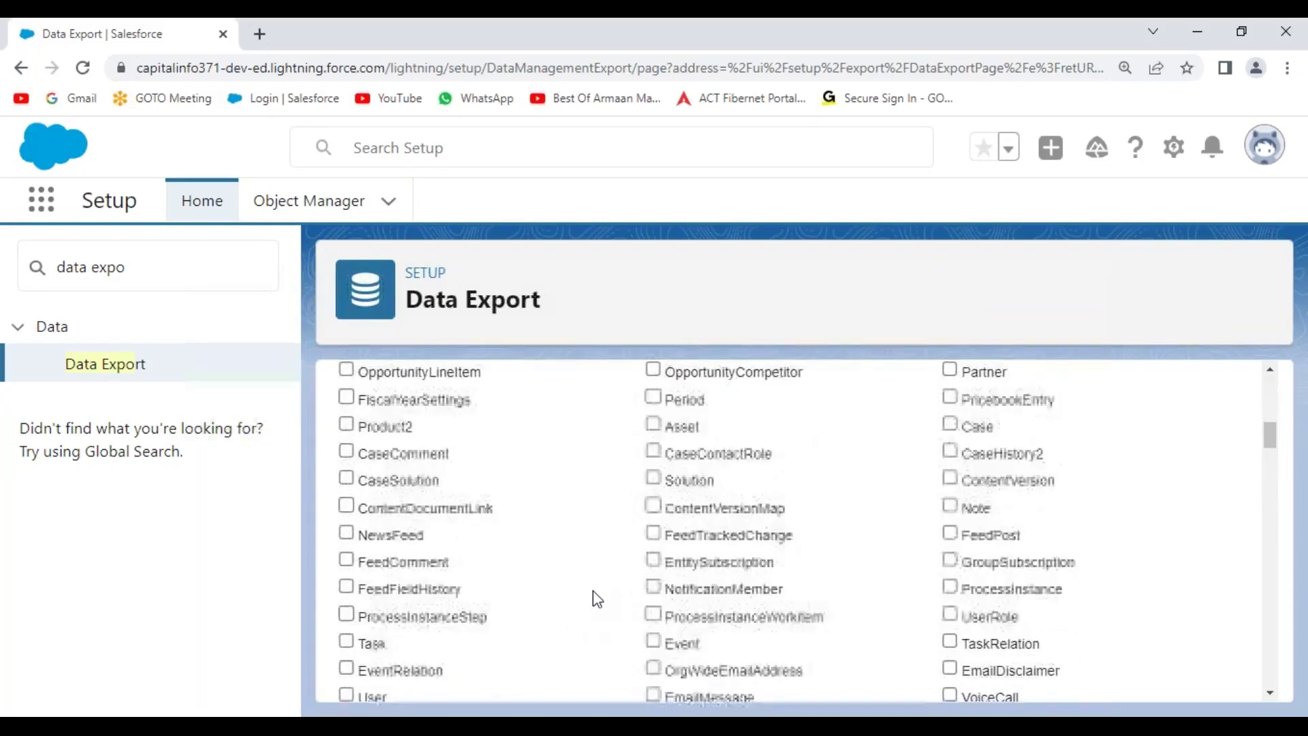
{"action": "scroll", "coordinate": [597, 599], "scroll_direction": "down", "scroll_amount": 5}
{"action": "scroll", "coordinate": [597, 599], "scroll_direction": "down", "scroll_amount": 12}
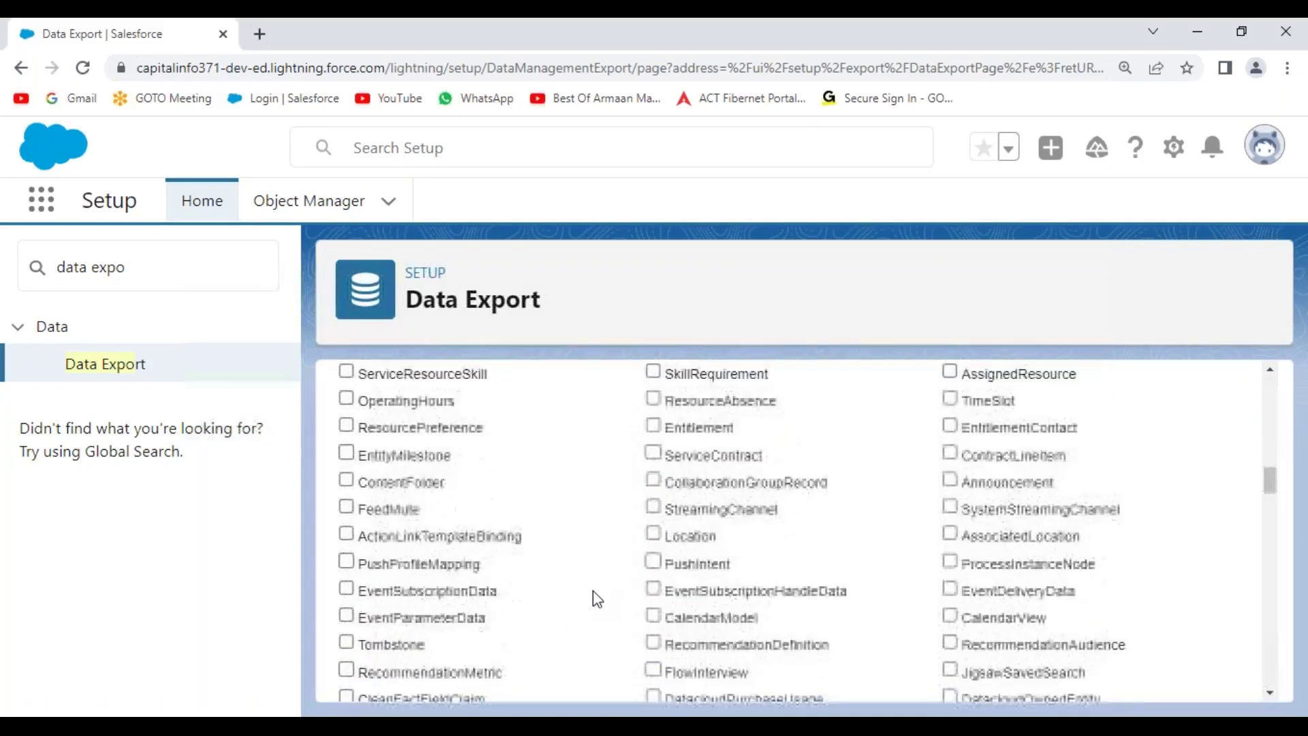
{"action": "scroll", "coordinate": [597, 599], "scroll_direction": "down", "scroll_amount": 10}
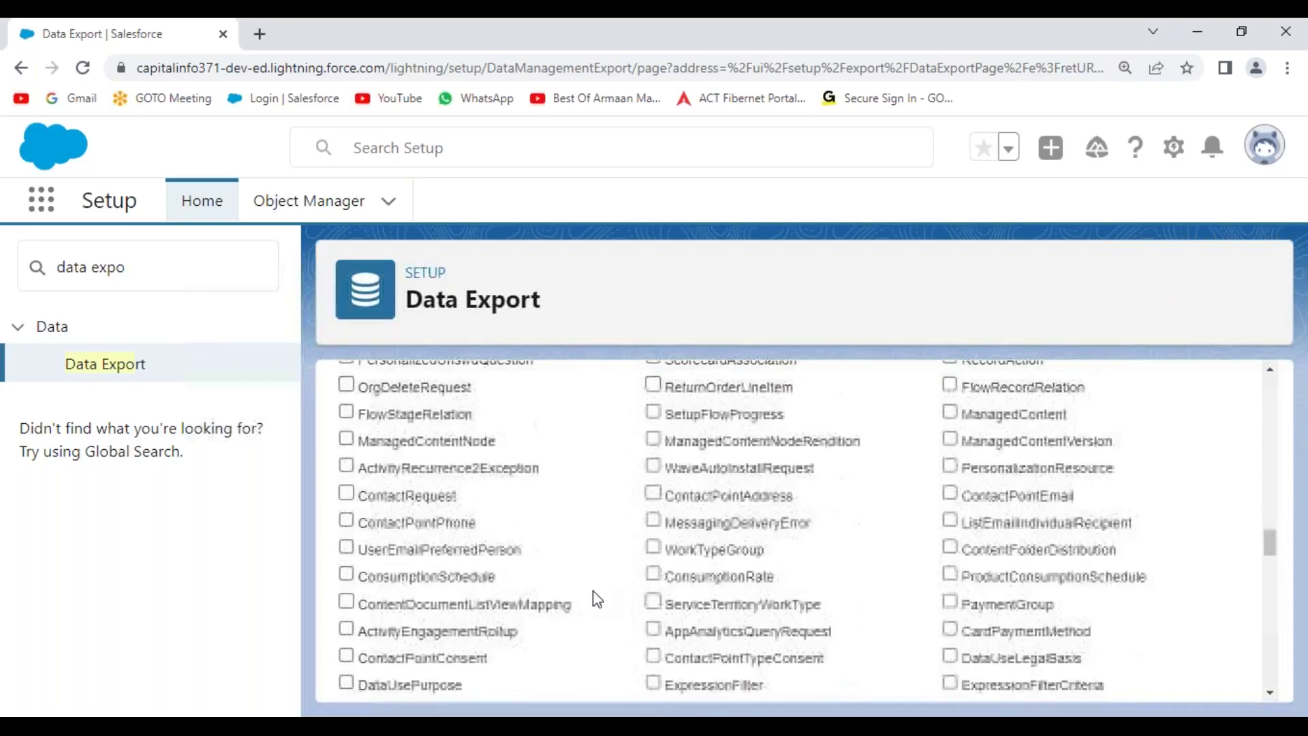
{"action": "scroll", "coordinate": [597, 599], "scroll_direction": "down", "scroll_amount": 10}
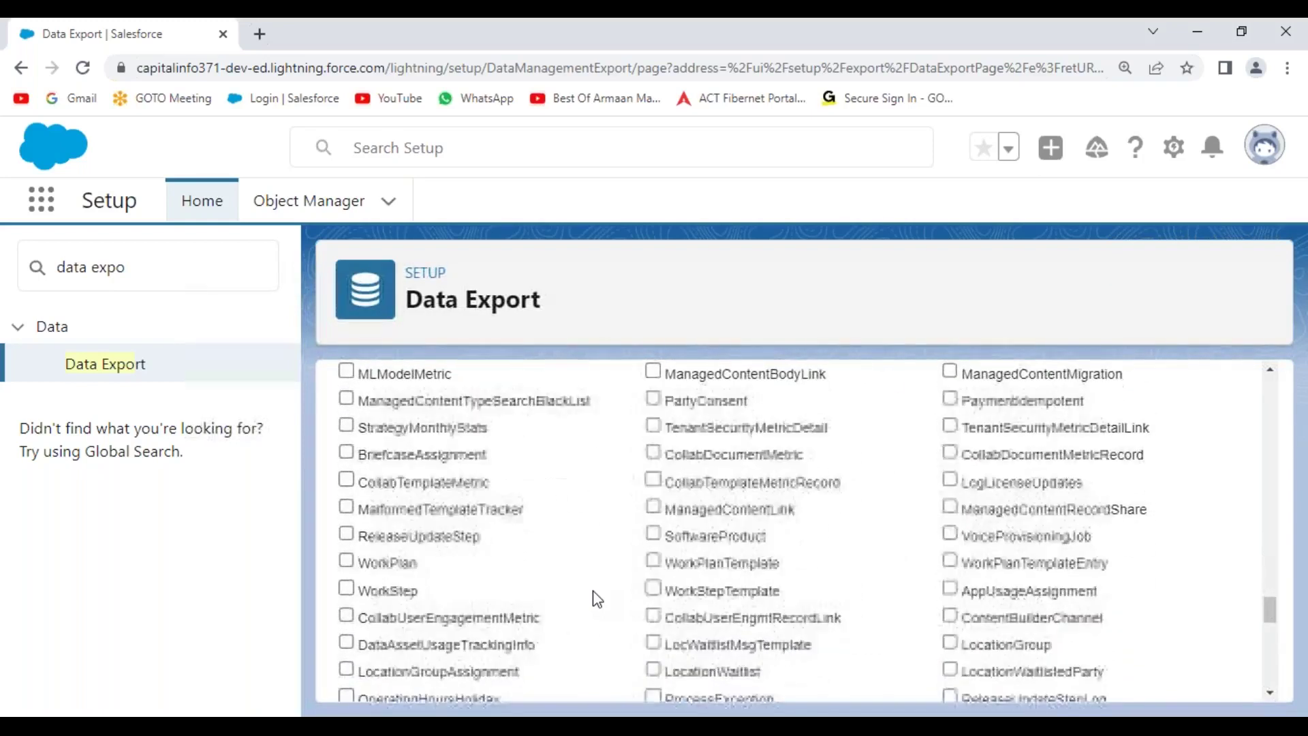
{"action": "scroll", "coordinate": [597, 599], "scroll_direction": "down", "scroll_amount": 5}
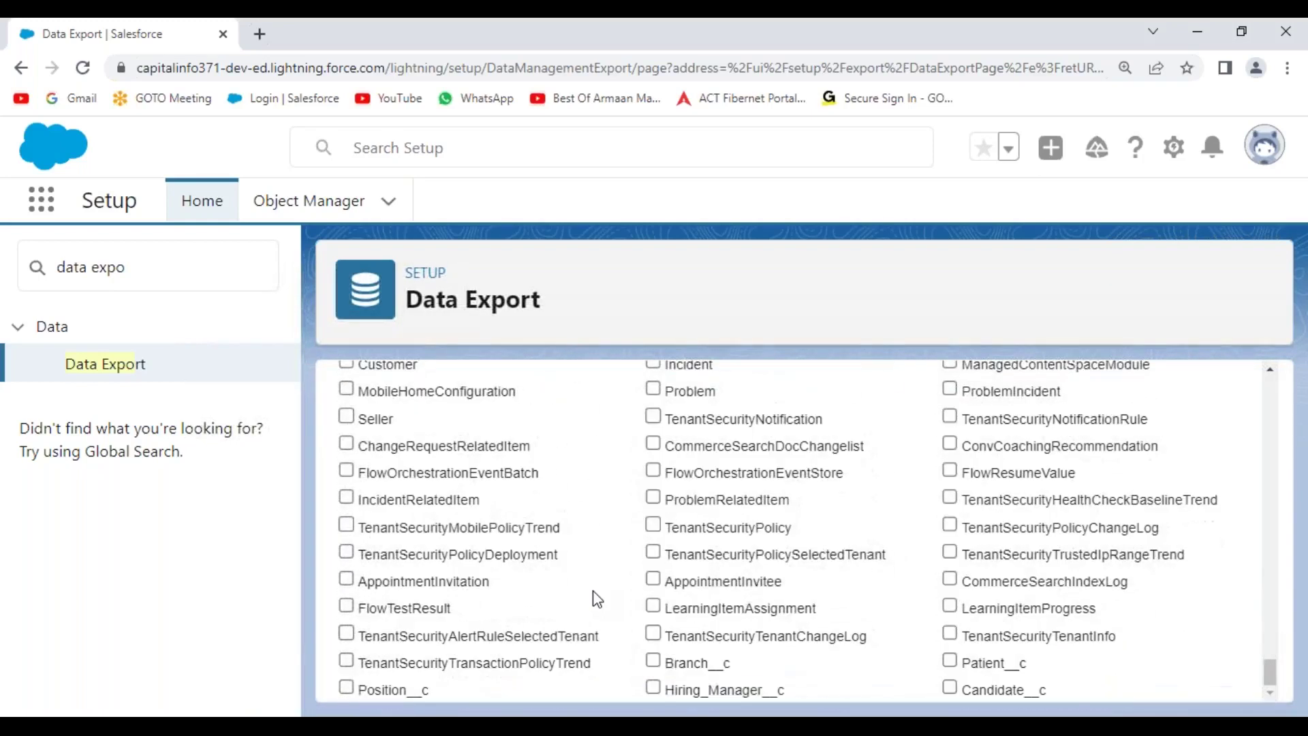
- Highlight the custom object names Branch__c, Patient__c, Position__c, Hiring_Manager__c and Candidate__c at the end of the object list
{"action": "left_click_drag", "start_coordinate": [667, 672], "coordinate": [725, 669]}
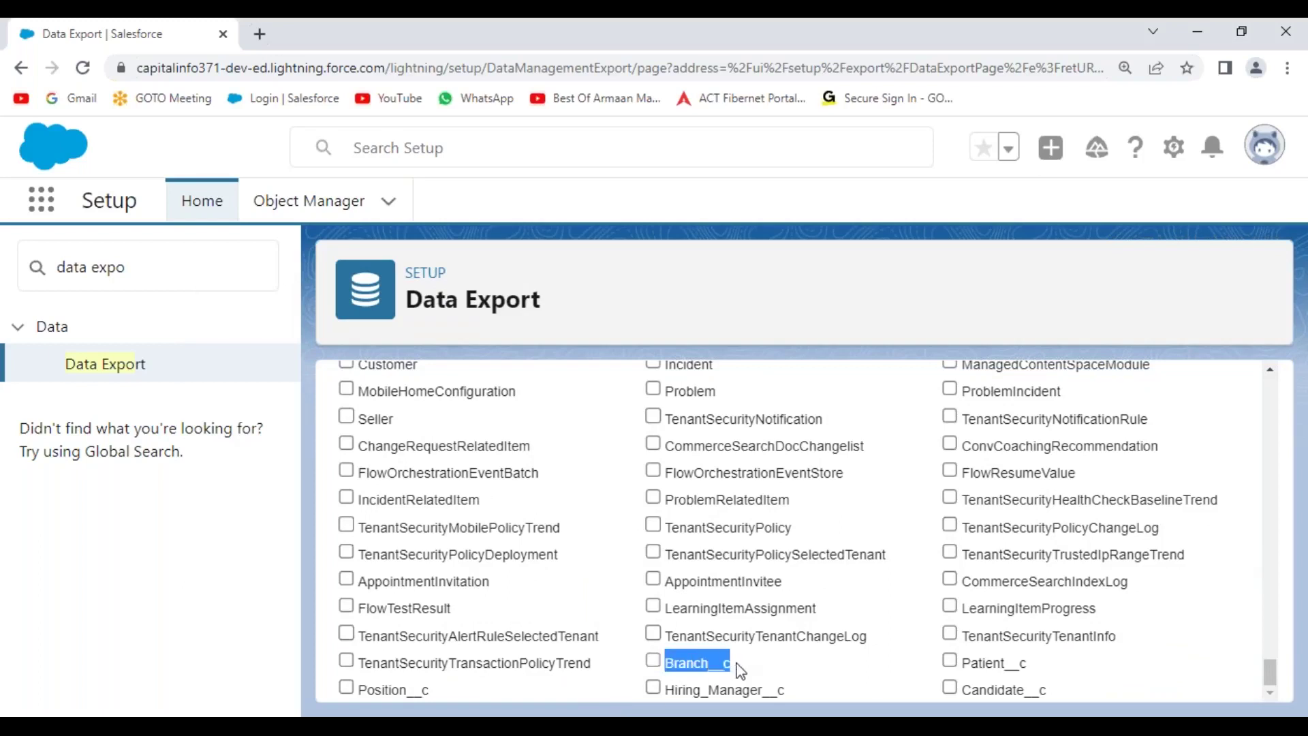
{"action": "left_click_drag", "start_coordinate": [971, 666], "coordinate": [1027, 667]}
{"action": "left_click_drag", "start_coordinate": [364, 697], "coordinate": [570, 692]}
{"action": "left_click_drag", "start_coordinate": [680, 689], "coordinate": [791, 692]}
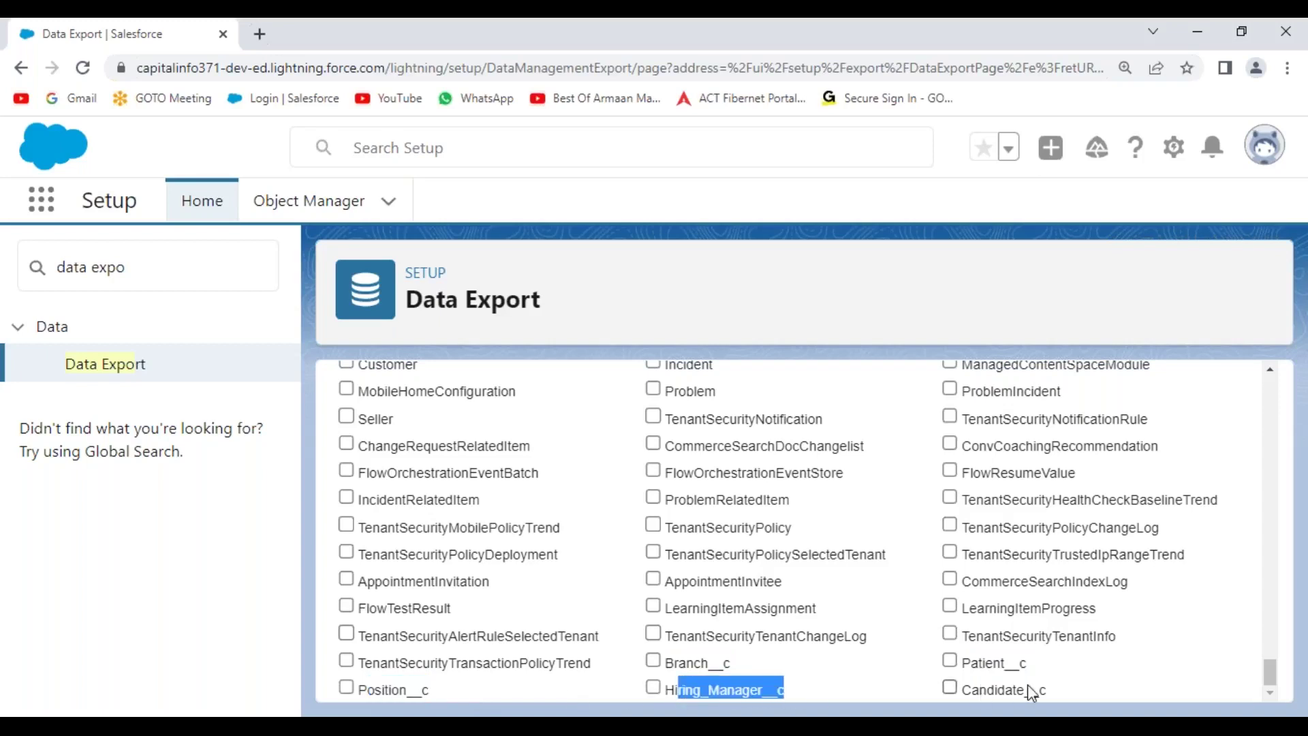
{"action": "left_click_drag", "start_coordinate": [988, 695], "coordinate": [1069, 701]}
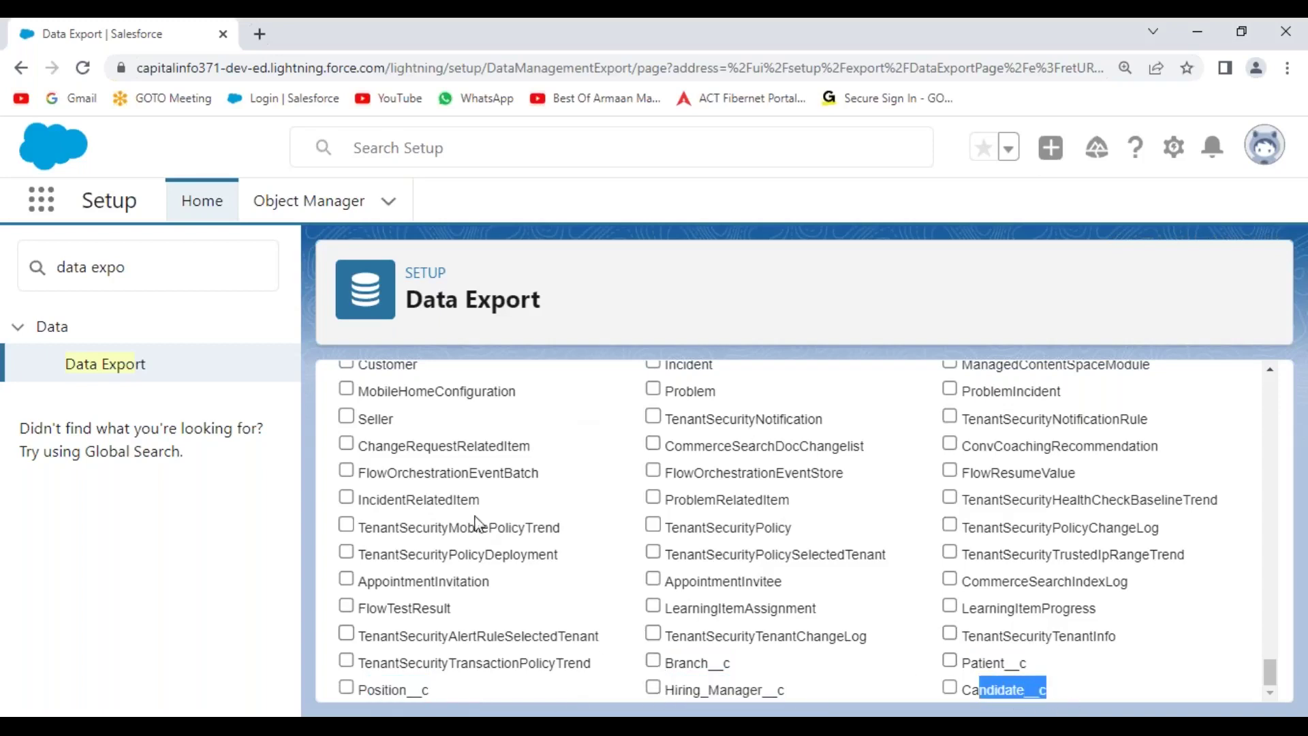
- Include AuthorizationFormText, AuthorizationForm, PaymentAuthorization, AuthorizationFormConsent, WebStore, WorkTypeGroupMember, PaymentGateway and Shift in the export
{"action": "scroll", "coordinate": [577, 525], "scroll_direction": "up", "scroll_amount": 8}
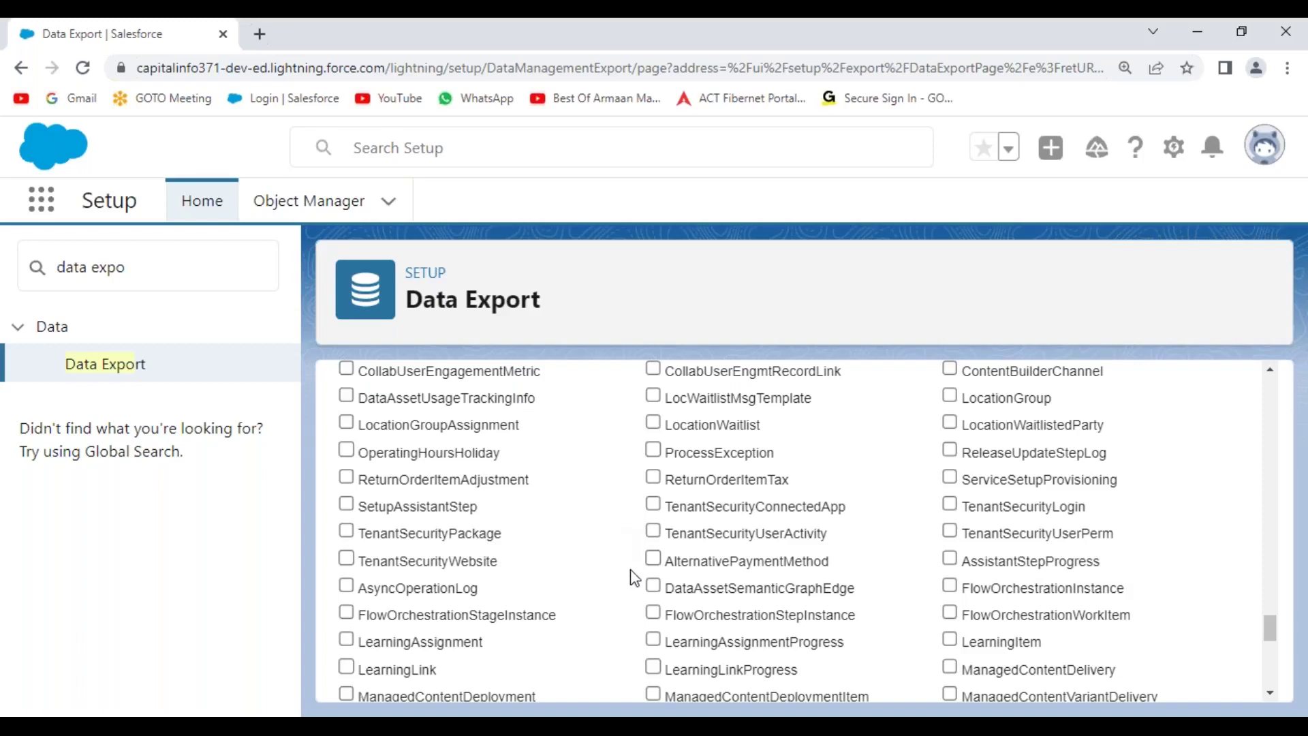
{"action": "scroll", "coordinate": [634, 578], "scroll_direction": "up", "scroll_amount": 10}
{"action": "scroll", "coordinate": [633, 578], "scroll_direction": "up", "scroll_amount": 3}
{"action": "left_click", "coordinate": [346, 458]}
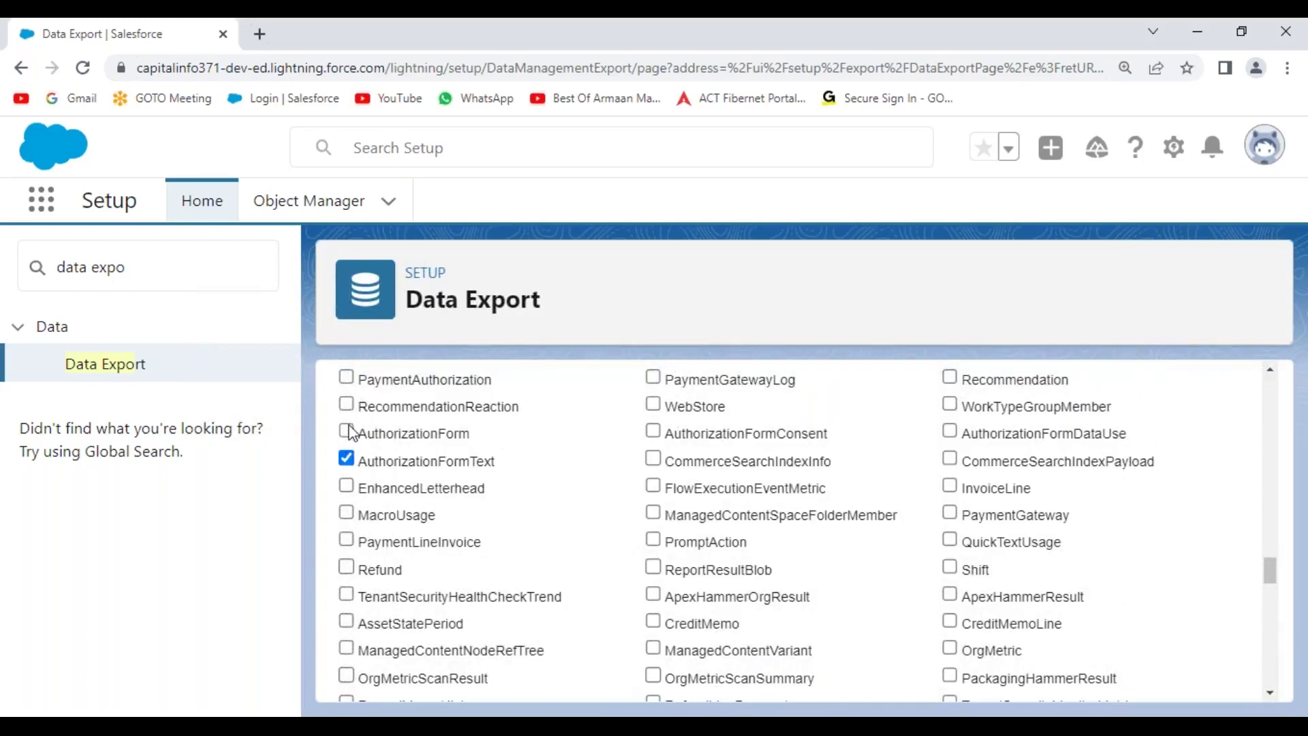
{"action": "left_click", "coordinate": [347, 377]}
{"action": "left_click", "coordinate": [654, 433]}
{"action": "left_click", "coordinate": [653, 405]}
{"action": "left_click", "coordinate": [950, 406]}
{"action": "left_click", "coordinate": [953, 515]}
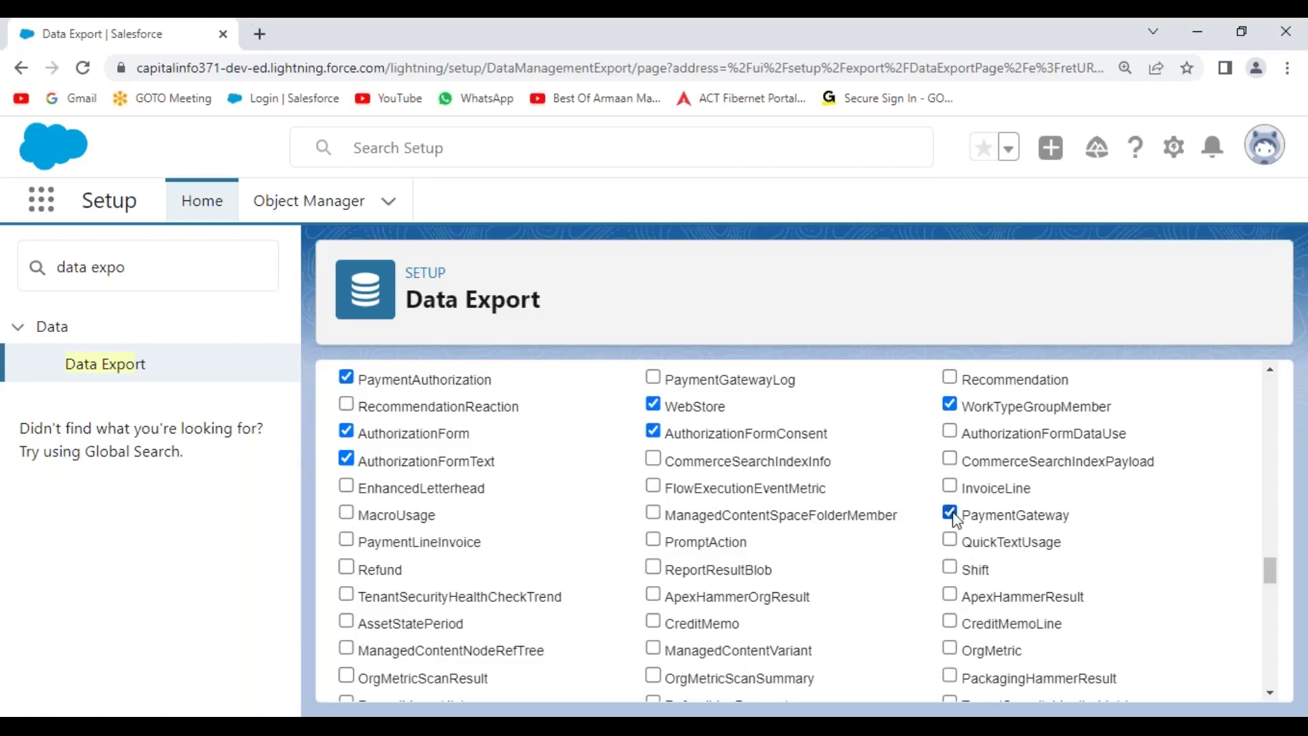
{"action": "left_click", "coordinate": [954, 568]}
- Review the export file options and the Include all data setting above the list of objects
{"action": "scroll", "coordinate": [773, 562], "scroll_direction": "up", "scroll_amount": 15}
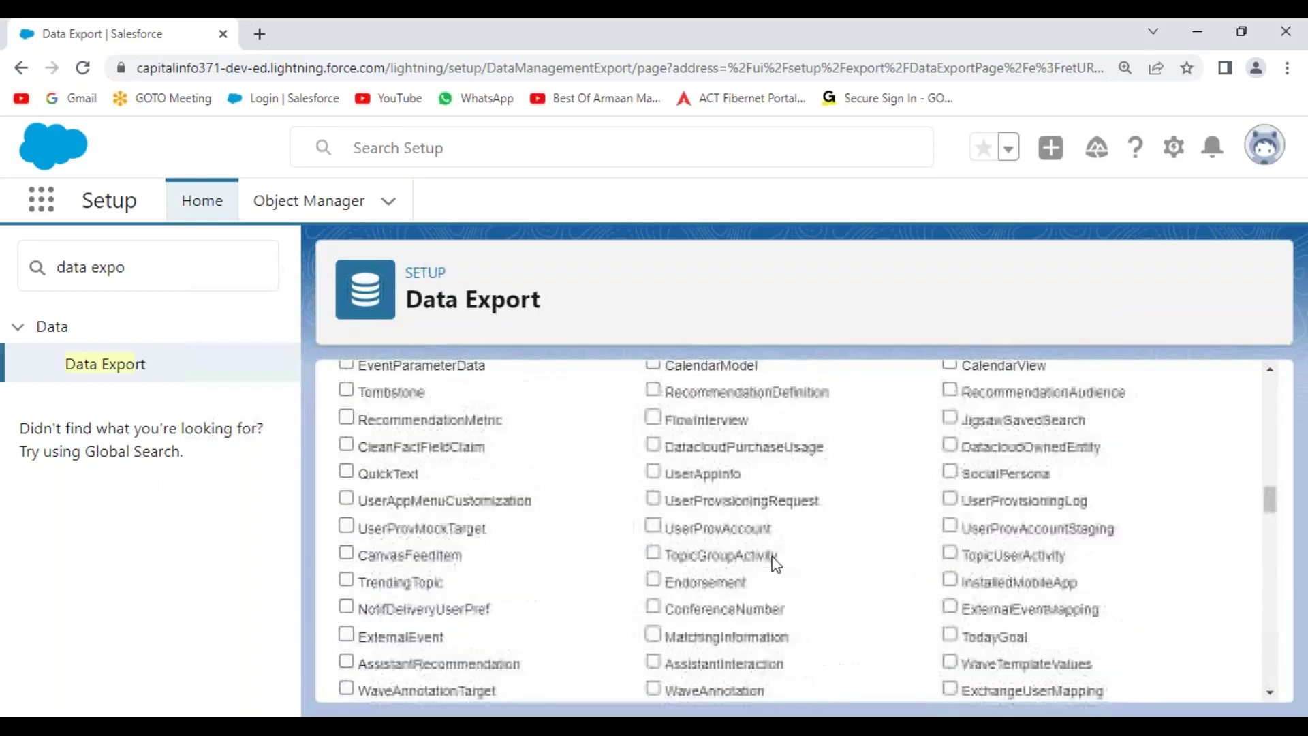
{"action": "scroll", "coordinate": [774, 553], "scroll_direction": "up", "scroll_amount": 10}
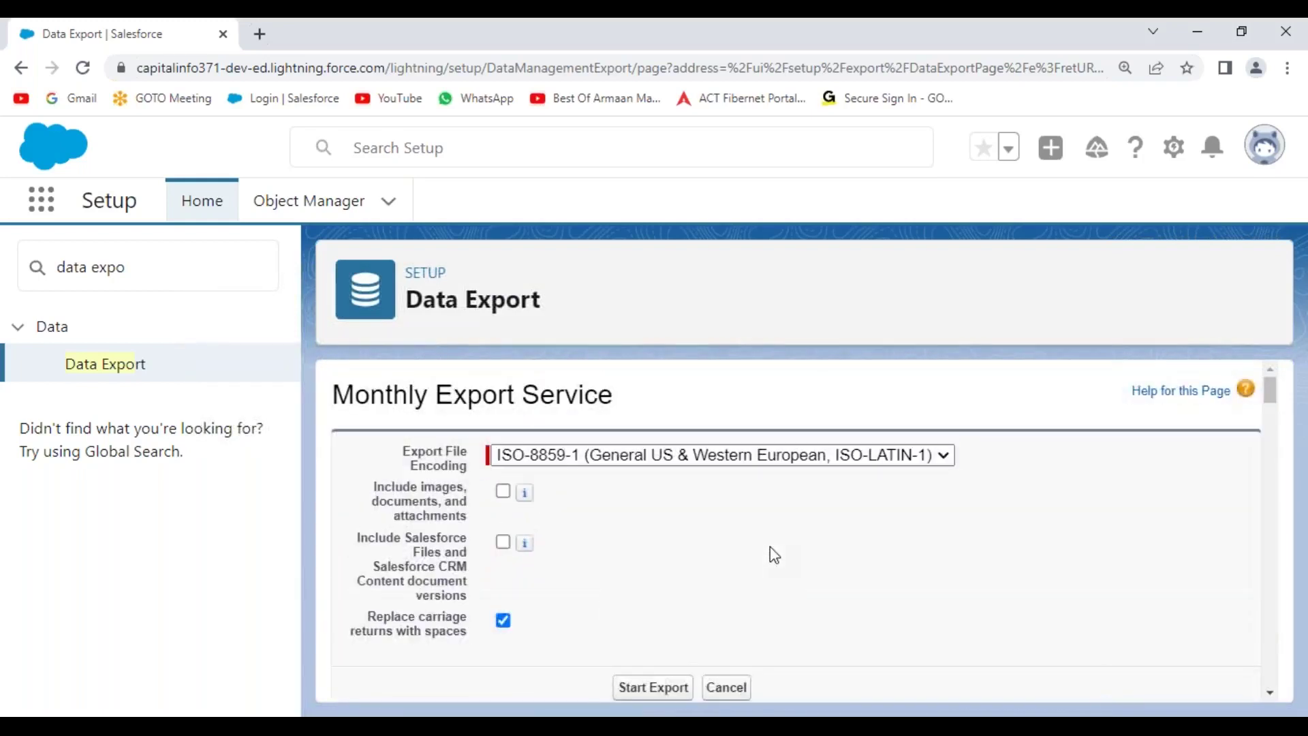
{"action": "scroll", "coordinate": [773, 555], "scroll_direction": "down", "scroll_amount": 2}
{"action": "scroll", "coordinate": [648, 593], "scroll_direction": "down", "scroll_amount": 3}
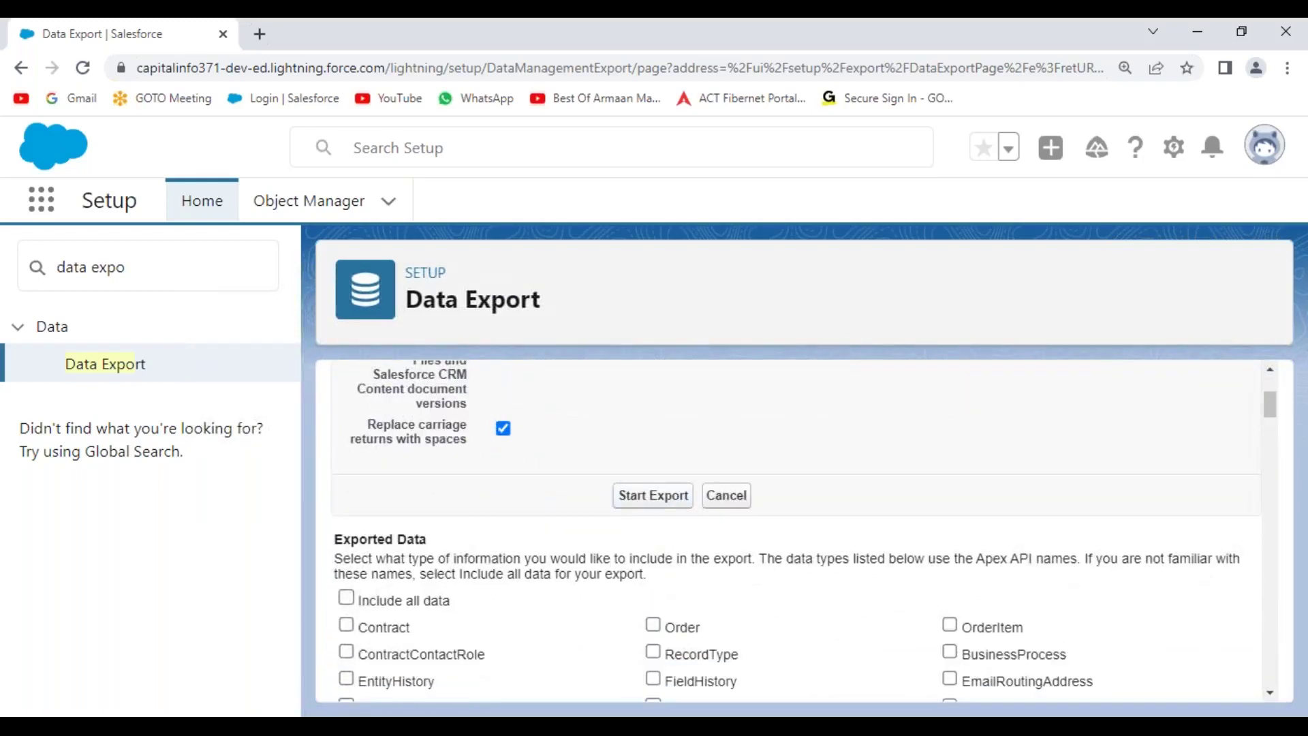
{"action": "scroll", "coordinate": [481, 497], "scroll_direction": "down", "scroll_amount": 1}
{"action": "scroll", "coordinate": [482, 497], "scroll_direction": "down", "scroll_amount": 5}
{"action": "scroll", "coordinate": [477, 497], "scroll_direction": "up", "scroll_amount": 4}
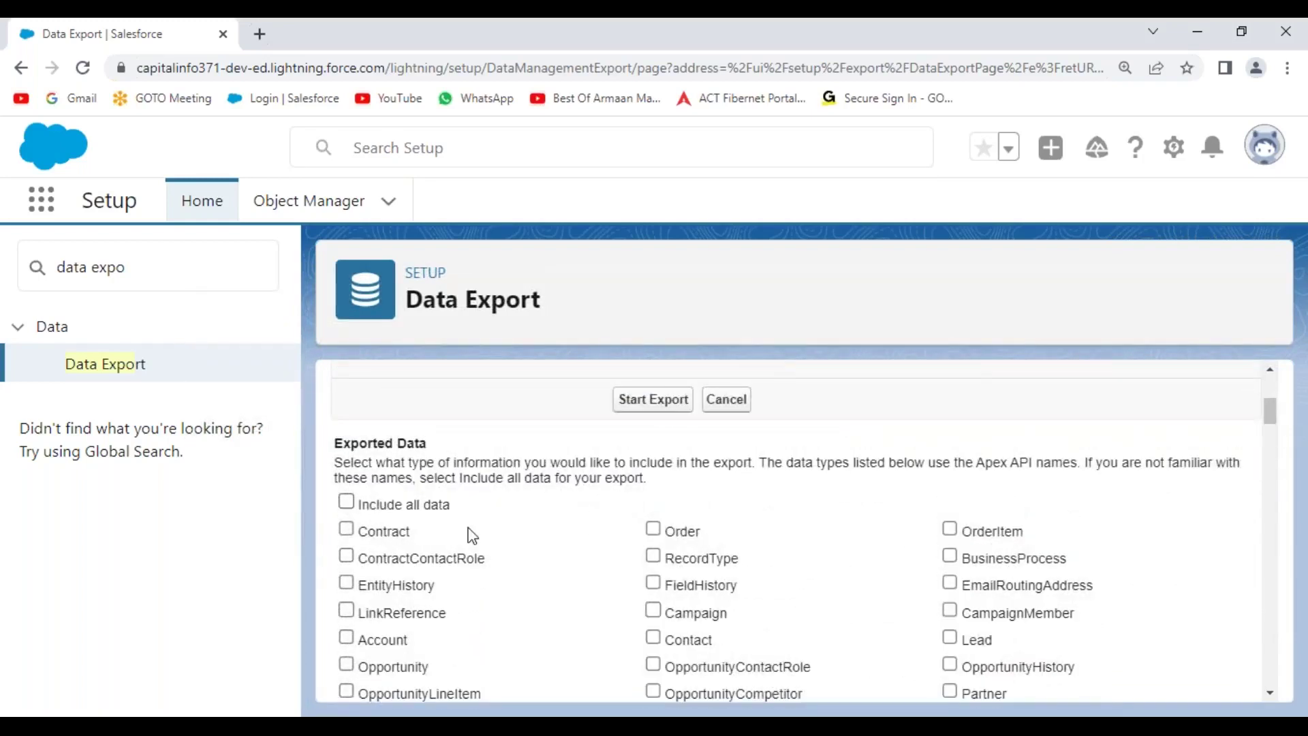
{"action": "scroll", "coordinate": [599, 518], "scroll_direction": "up", "scroll_amount": 2}
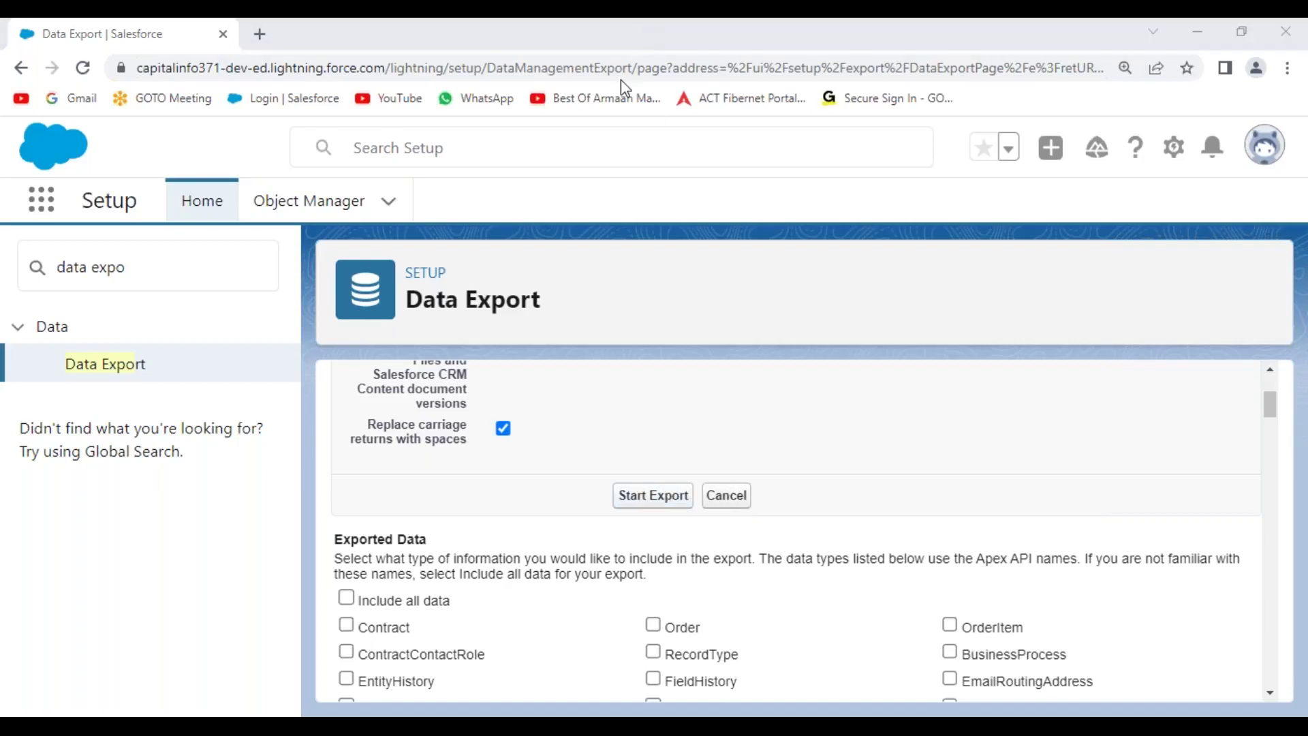
- Annotate the screen in red with an underlined "zulu" and the words "JDK" and "JRE" above it
{"action": "mouse_move", "coordinate": [709, 280]}
{"action": "left_mouse_down"}
{"action": "mouse_move", "coordinate": [734, 301]}
{"action": "mouse_move", "coordinate": [757, 286]}
{"action": "mouse_move", "coordinate": [775, 294]}
{"action": "mouse_move", "coordinate": [796, 271]}
{"action": "left_mouse_up"}
{"action": "left_click_drag", "start_coordinate": [700, 321], "coordinate": [803, 307]}
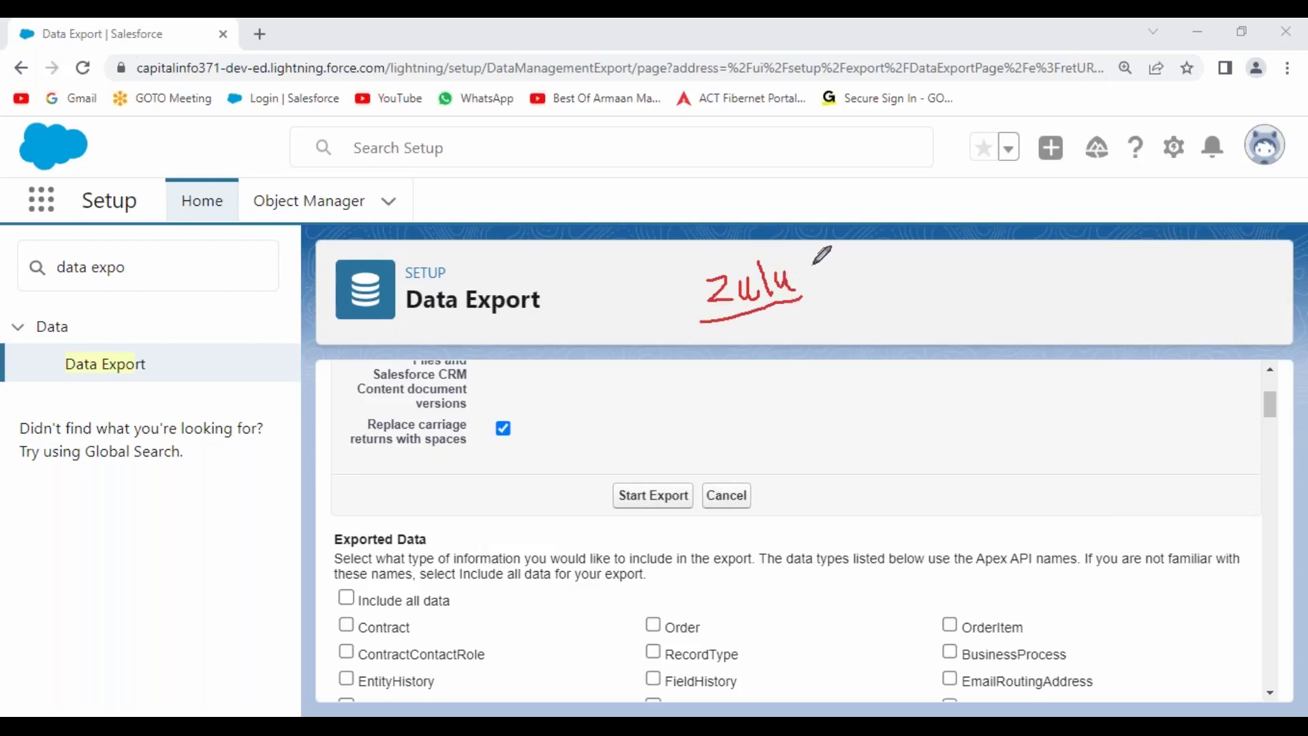
{"action": "mouse_move", "coordinate": [652, 198]}
{"action": "left_mouse_down"}
{"action": "mouse_move", "coordinate": [639, 202]}
{"action": "mouse_move", "coordinate": [659, 192]}
{"action": "mouse_move", "coordinate": [672, 222]}
{"action": "mouse_move", "coordinate": [693, 208]}
{"action": "left_mouse_up"}
{"action": "mouse_move", "coordinate": [710, 186]}
{"action": "left_mouse_down"}
{"action": "mouse_move", "coordinate": [715, 203]}
{"action": "mouse_move", "coordinate": [758, 203]}
{"action": "mouse_move", "coordinate": [747, 179]}
{"action": "left_mouse_up"}
{"action": "mouse_move", "coordinate": [748, 179]}
{"action": "left_mouse_down"}
{"action": "mouse_move", "coordinate": [767, 176]}
{"action": "mouse_move", "coordinate": [780, 201]}
{"action": "mouse_move", "coordinate": [815, 172]}
{"action": "mouse_move", "coordinate": [810, 196]}
{"action": "left_mouse_up"}
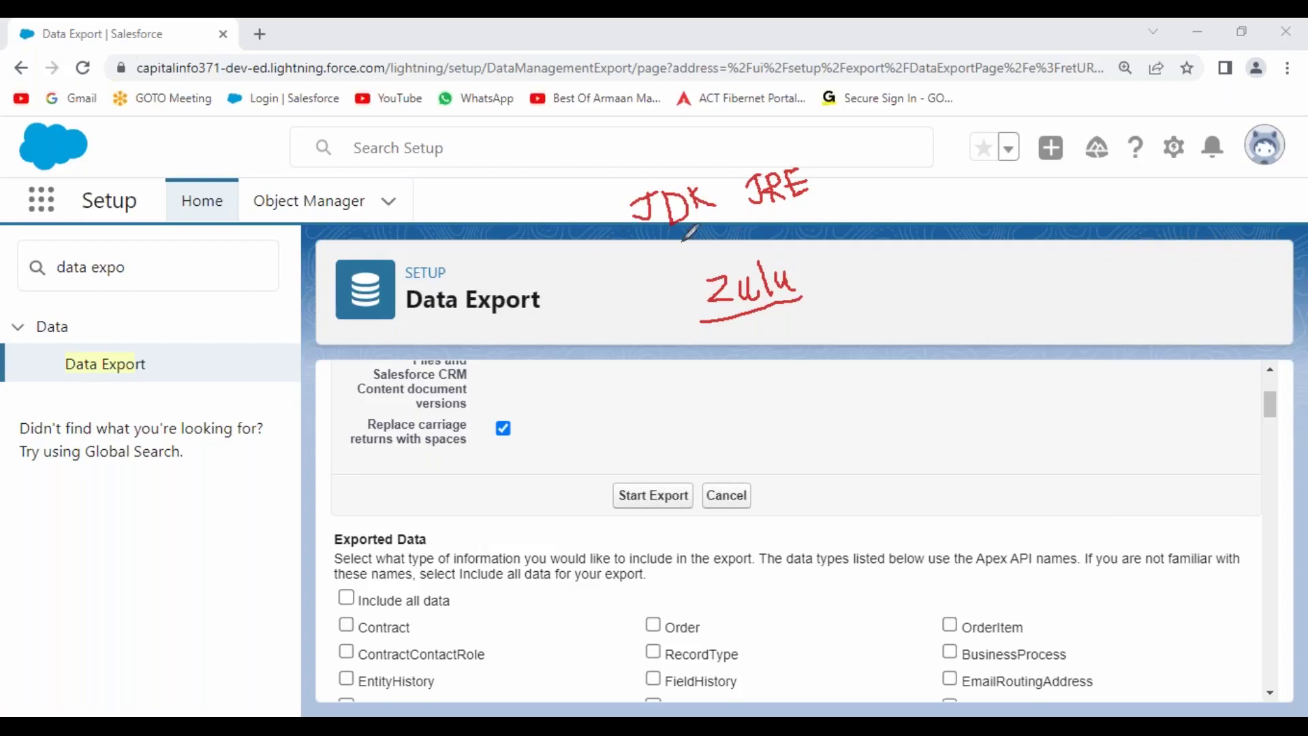
- Underline the handwritten JDK and JRE, underline zulu again, and circle all three words
{"action": "left_click_drag", "start_coordinate": [647, 237], "coordinate": [833, 202]}
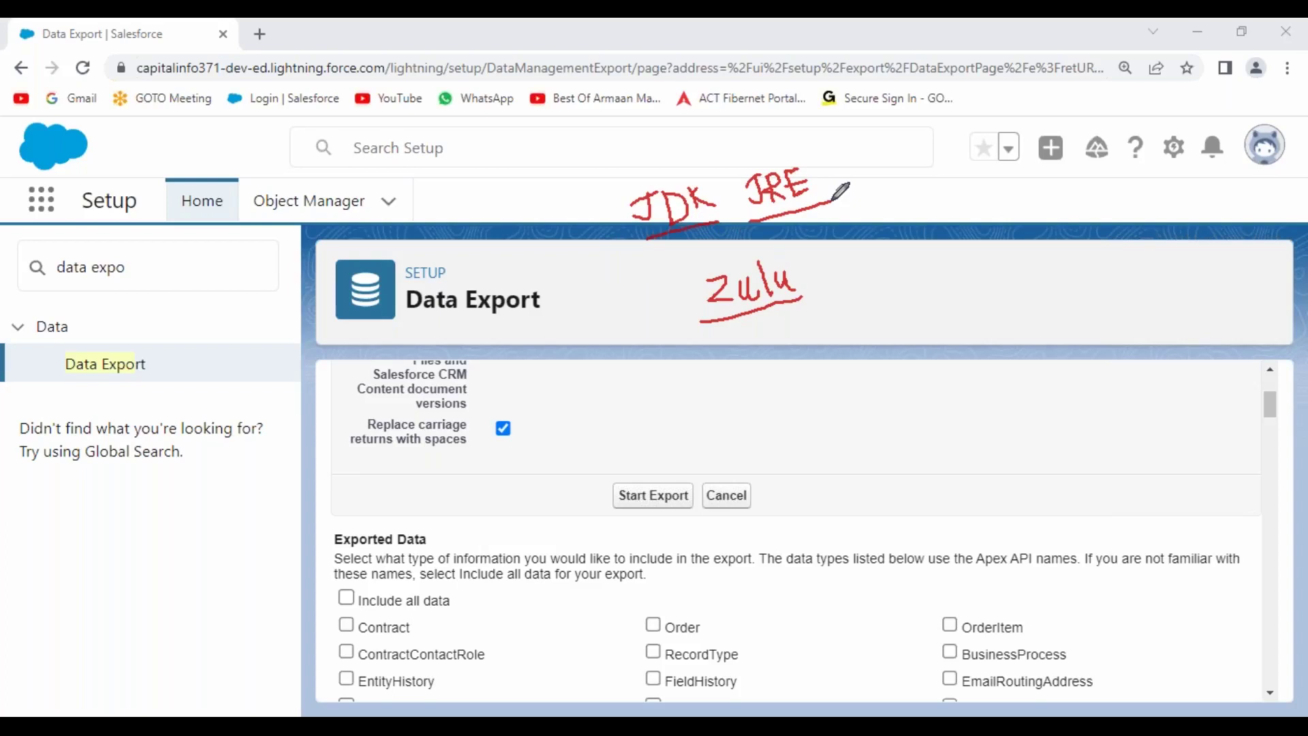
{"action": "left_click_drag", "start_coordinate": [698, 323], "coordinate": [811, 292]}
{"action": "mouse_move", "coordinate": [787, 140]}
{"action": "left_mouse_down"}
{"action": "mouse_move", "coordinate": [621, 201]}
{"action": "mouse_move", "coordinate": [740, 344]}
{"action": "mouse_move", "coordinate": [852, 178]}
{"action": "mouse_move", "coordinate": [767, 135]}
{"action": "left_mouse_up"}
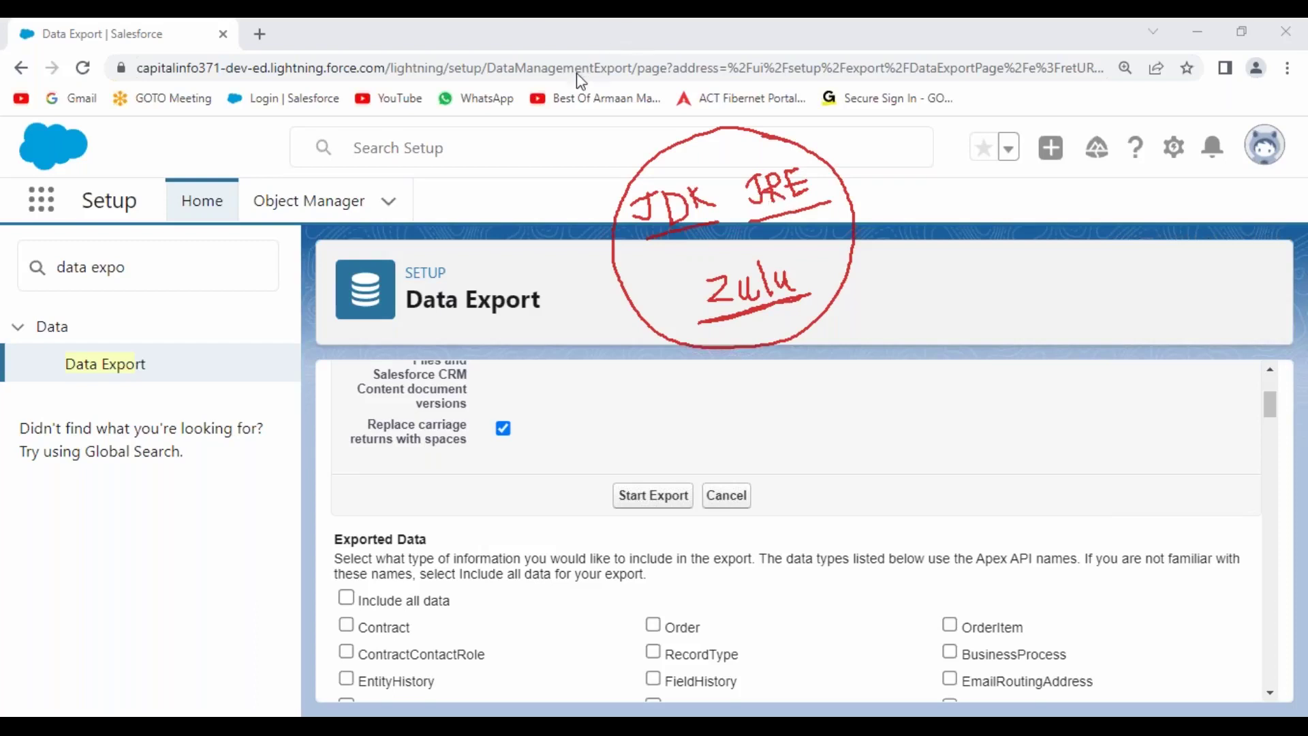
- Handwrite "Openjdk" in red beside the circled JDK, JRE and zulu notes and underline it
{"action": "mouse_move", "coordinate": [893, 275]}
{"action": "left_mouse_down"}
{"action": "mouse_move", "coordinate": [895, 294]}
{"action": "mouse_move", "coordinate": [898, 272]}
{"action": "mouse_move", "coordinate": [927, 277]}
{"action": "left_mouse_up"}
{"action": "mouse_move", "coordinate": [935, 268]}
{"action": "left_mouse_down"}
{"action": "mouse_move", "coordinate": [961, 287]}
{"action": "mouse_move", "coordinate": [957, 256]}
{"action": "mouse_move", "coordinate": [978, 269]}
{"action": "mouse_move", "coordinate": [996, 236]}
{"action": "mouse_move", "coordinate": [1020, 267]}
{"action": "left_mouse_up"}
{"action": "left_click_drag", "start_coordinate": [929, 332], "coordinate": [1013, 291]}
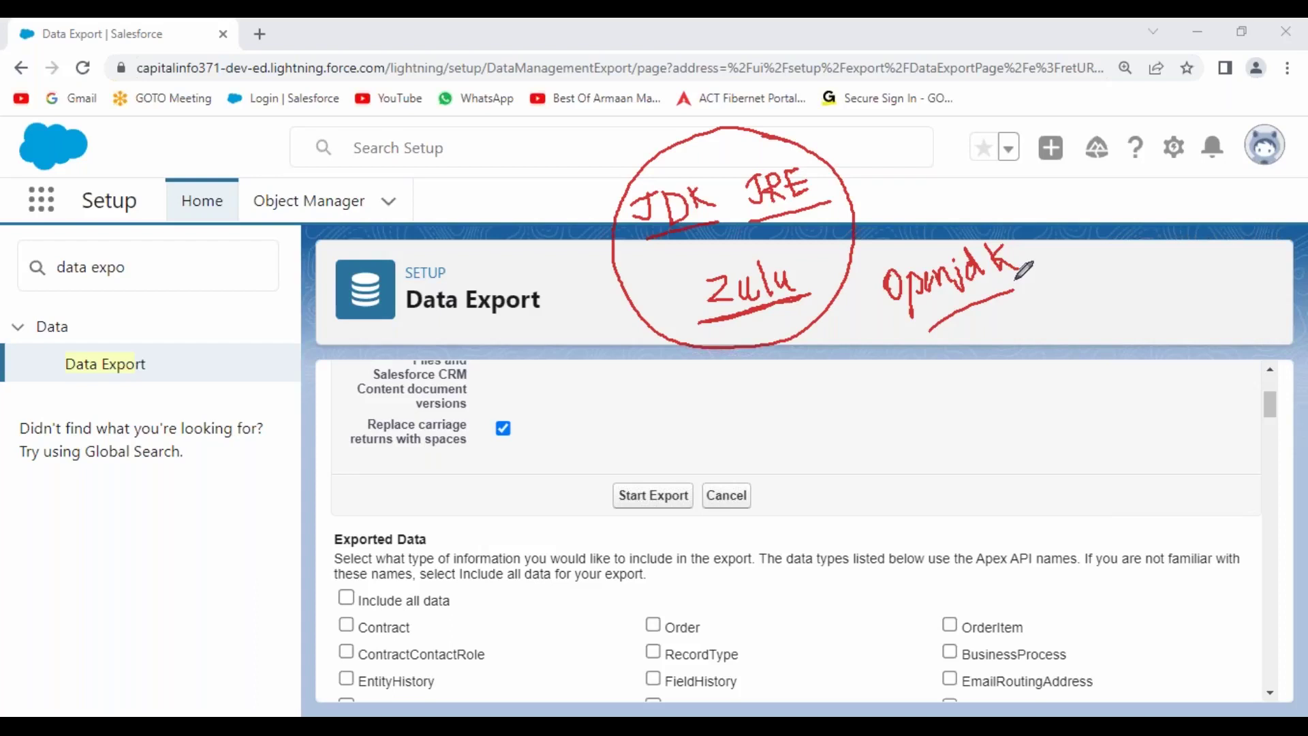
{"action": "left_click_drag", "start_coordinate": [911, 338], "coordinate": [1028, 277]}
{"action": "left_click", "coordinate": [616, 186]}
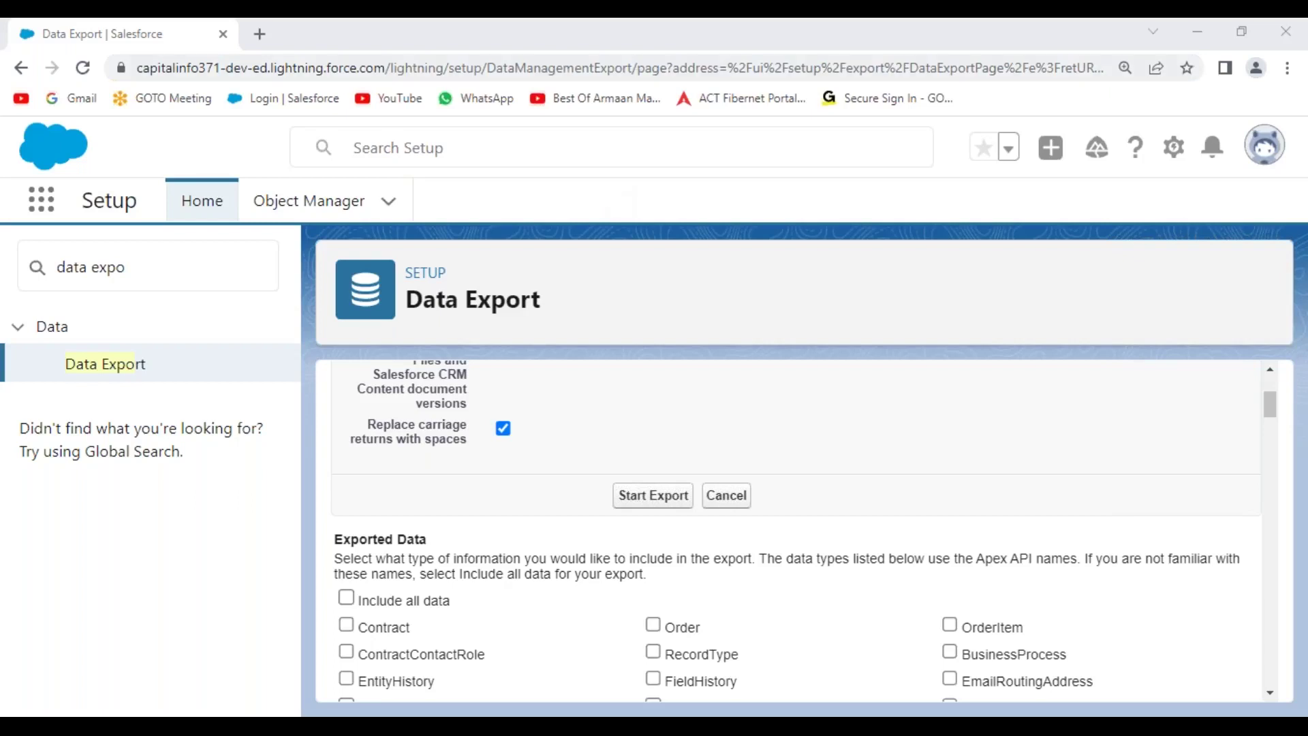
- Annotate the screen in red with "5 million = 50L", underline both amounts, and dismiss the annotation
{"action": "mouse_move", "coordinate": [744, 271]}
{"action": "left_mouse_down"}
{"action": "mouse_move", "coordinate": [714, 306]}
{"action": "mouse_move", "coordinate": [779, 288]}
{"action": "mouse_move", "coordinate": [791, 255]}
{"action": "mouse_move", "coordinate": [803, 272]}
{"action": "mouse_move", "coordinate": [811, 254]}
{"action": "mouse_move", "coordinate": [848, 240]}
{"action": "mouse_move", "coordinate": [852, 257]}
{"action": "left_mouse_up"}
{"action": "left_click_drag", "start_coordinate": [736, 329], "coordinate": [853, 267]}
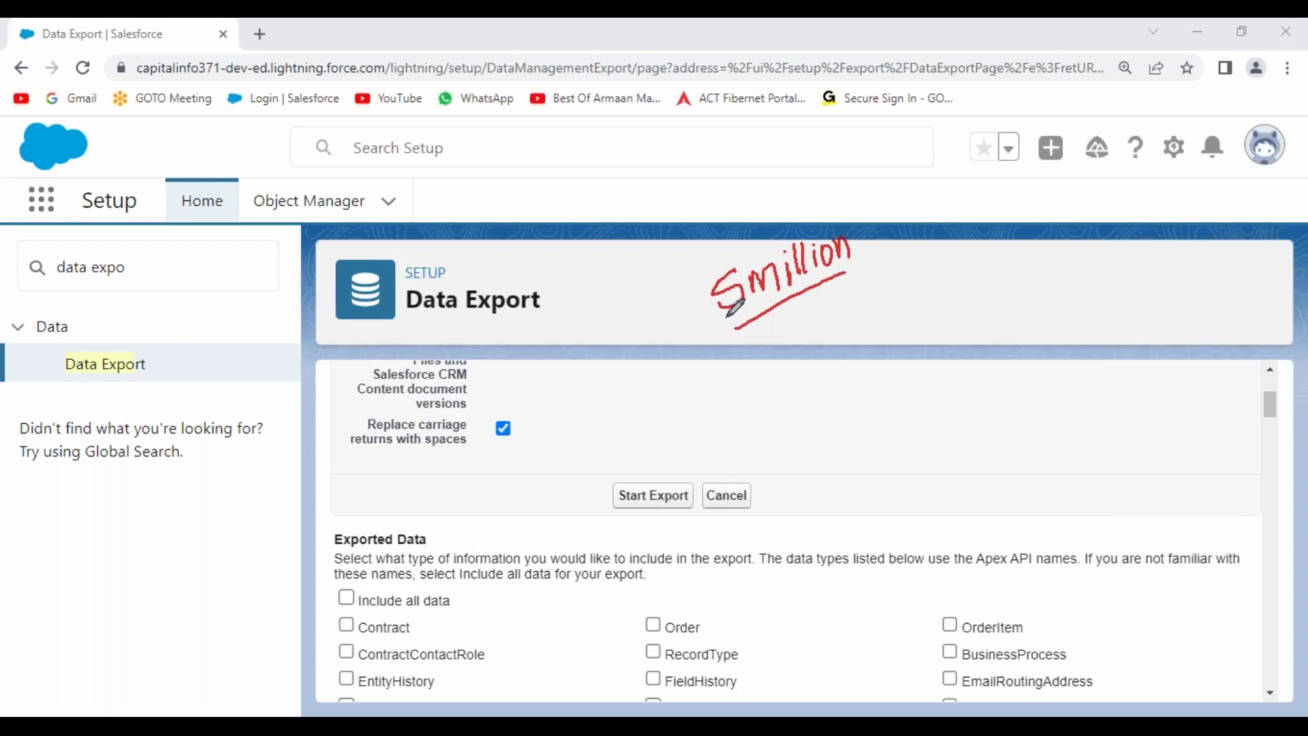
{"action": "mouse_move", "coordinate": [870, 265]}
{"action": "left_mouse_down"}
{"action": "mouse_move", "coordinate": [906, 259]}
{"action": "mouse_move", "coordinate": [907, 273]}
{"action": "mouse_move", "coordinate": [928, 277]}
{"action": "left_mouse_up"}
{"action": "mouse_move", "coordinate": [972, 240]}
{"action": "left_mouse_down"}
{"action": "mouse_move", "coordinate": [961, 251]}
{"action": "mouse_move", "coordinate": [1026, 253]}
{"action": "left_mouse_up"}
{"action": "left_click_drag", "start_coordinate": [917, 309], "coordinate": [1027, 270]}
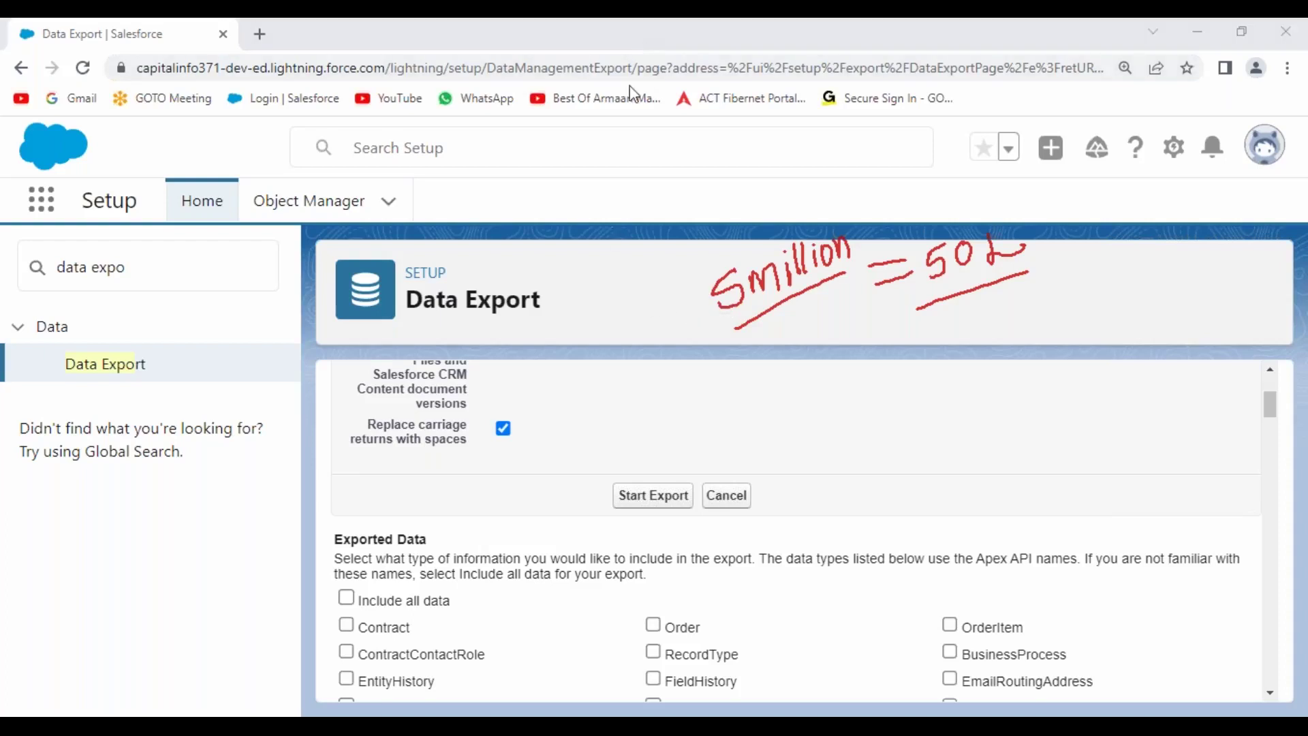
{"action": "key", "text": "Escape"}
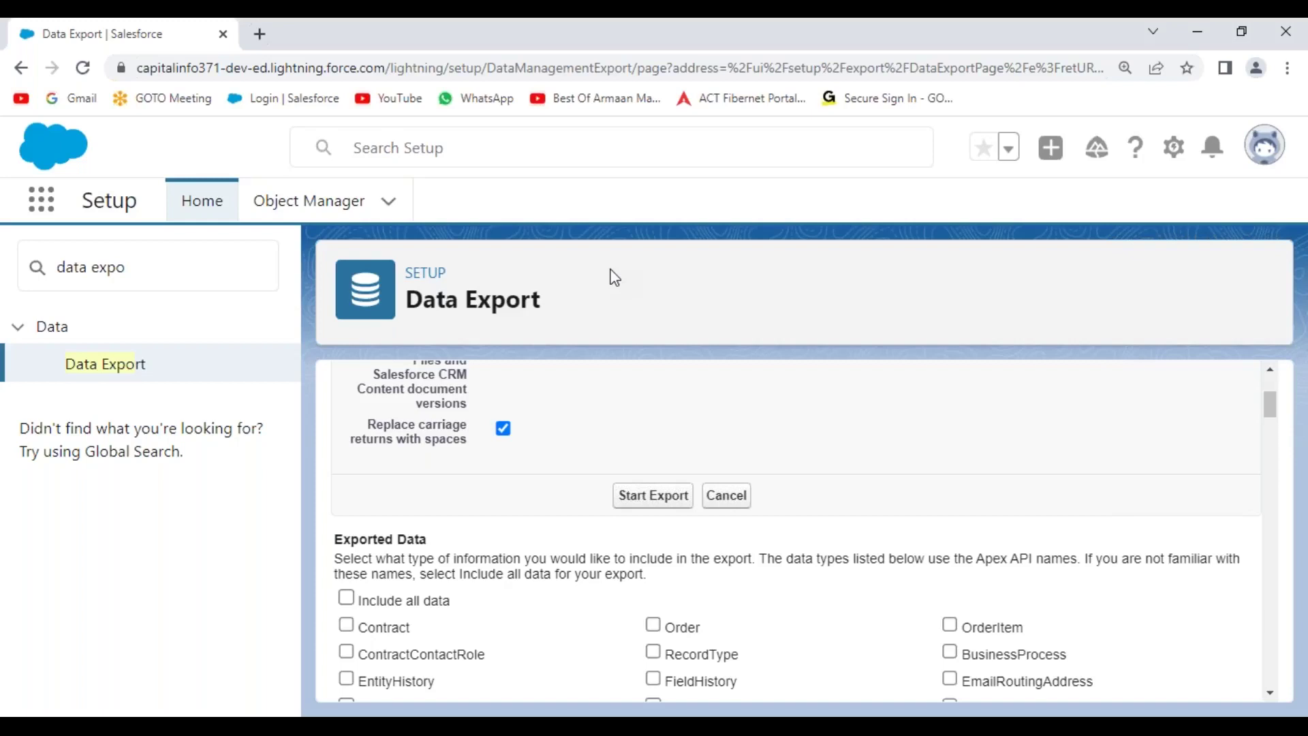
- Launch Excel with a blank workbook
{"action": "key", "text": "super+r"}
{"action": "type", "text": "excle"}
{"action": "key", "text": "BackSpace"}
{"action": "key", "text": "BackSpace"}
{"action": "type", "text": "el"}
{"action": "key", "text": "Return"}
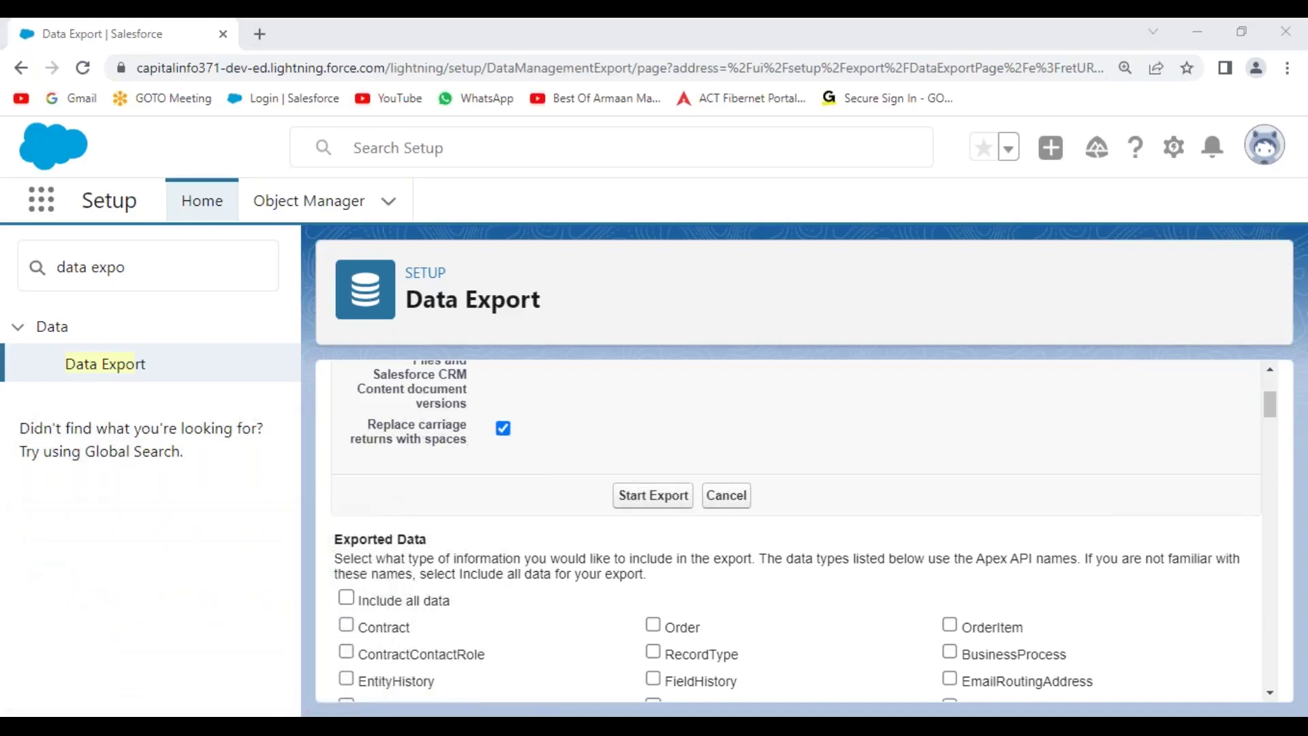
{"action": "key", "text": "Return"}
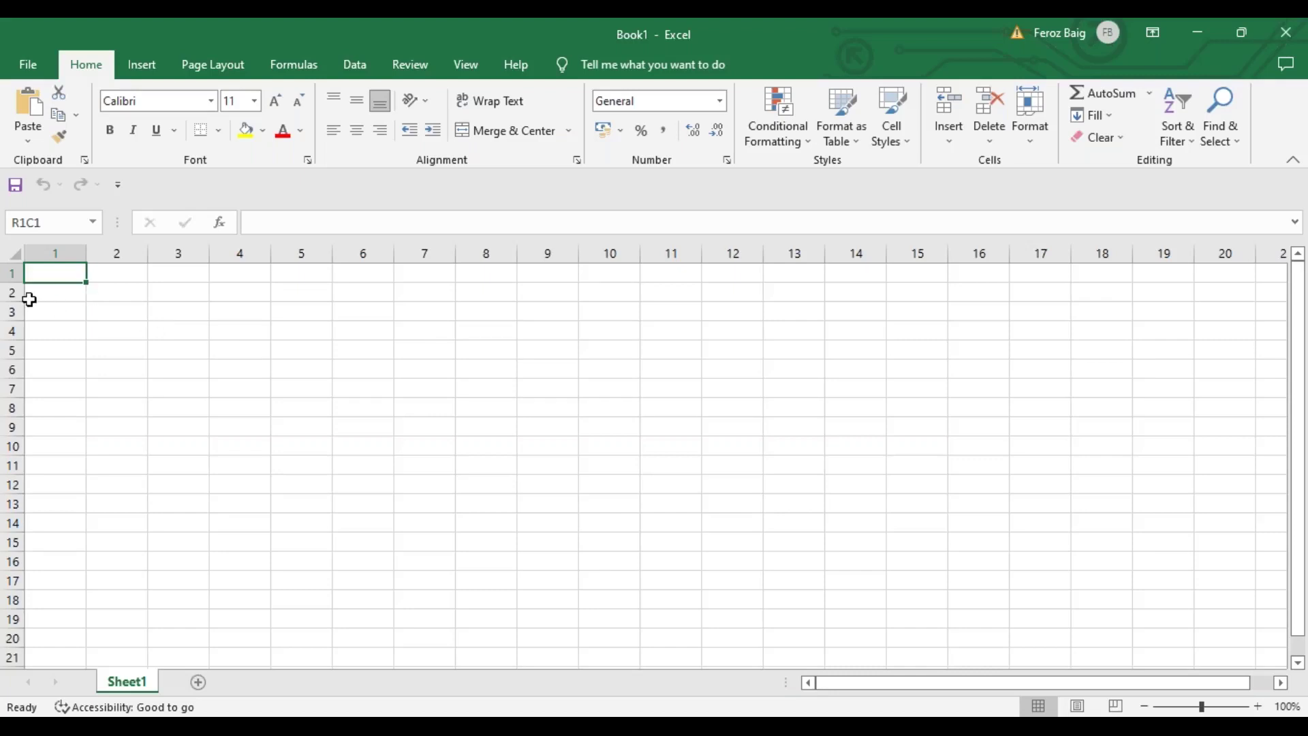
- Point out rows 1, 2 and 5 of the blank sheet by selecting them in turn, ending on cell R3C2
{"action": "left_click", "coordinate": [12, 272]}
{"action": "left_click", "coordinate": [11, 292]}
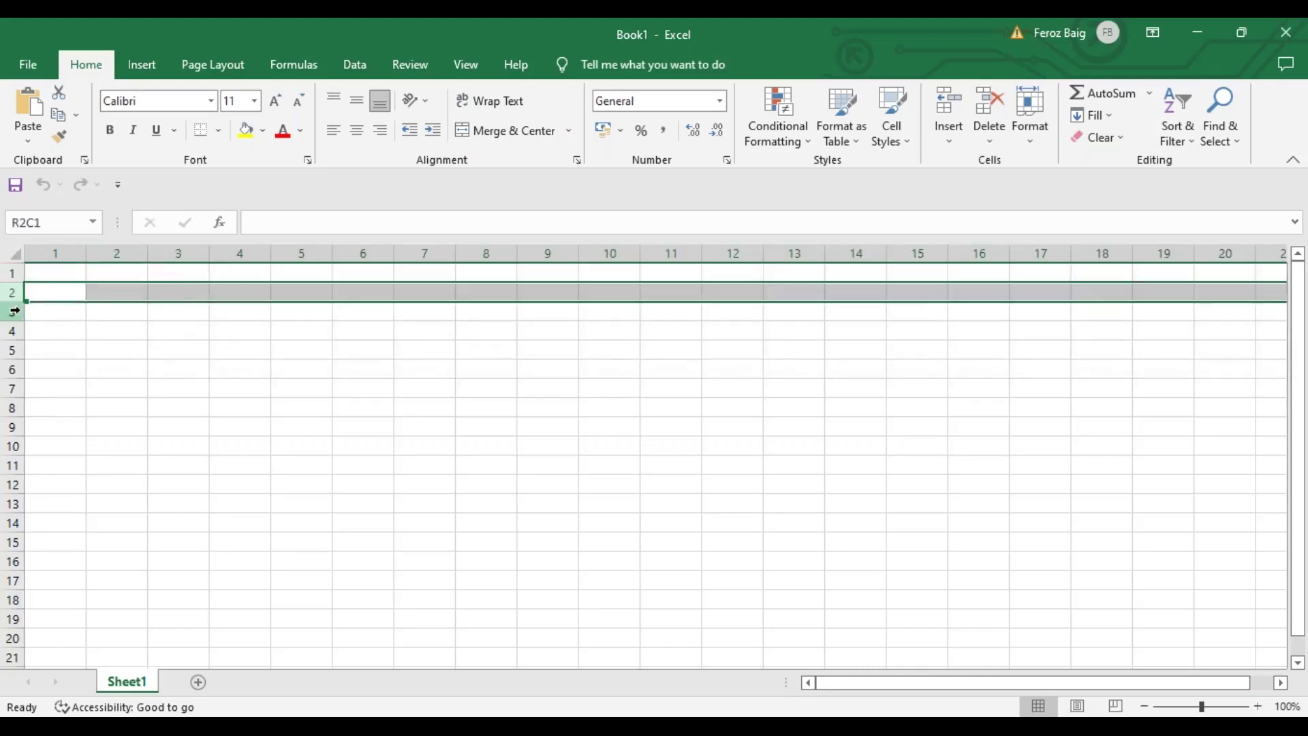
{"action": "left_click_drag", "start_coordinate": [12, 302], "coordinate": [12, 304]}
{"action": "left_click", "coordinate": [12, 351]}
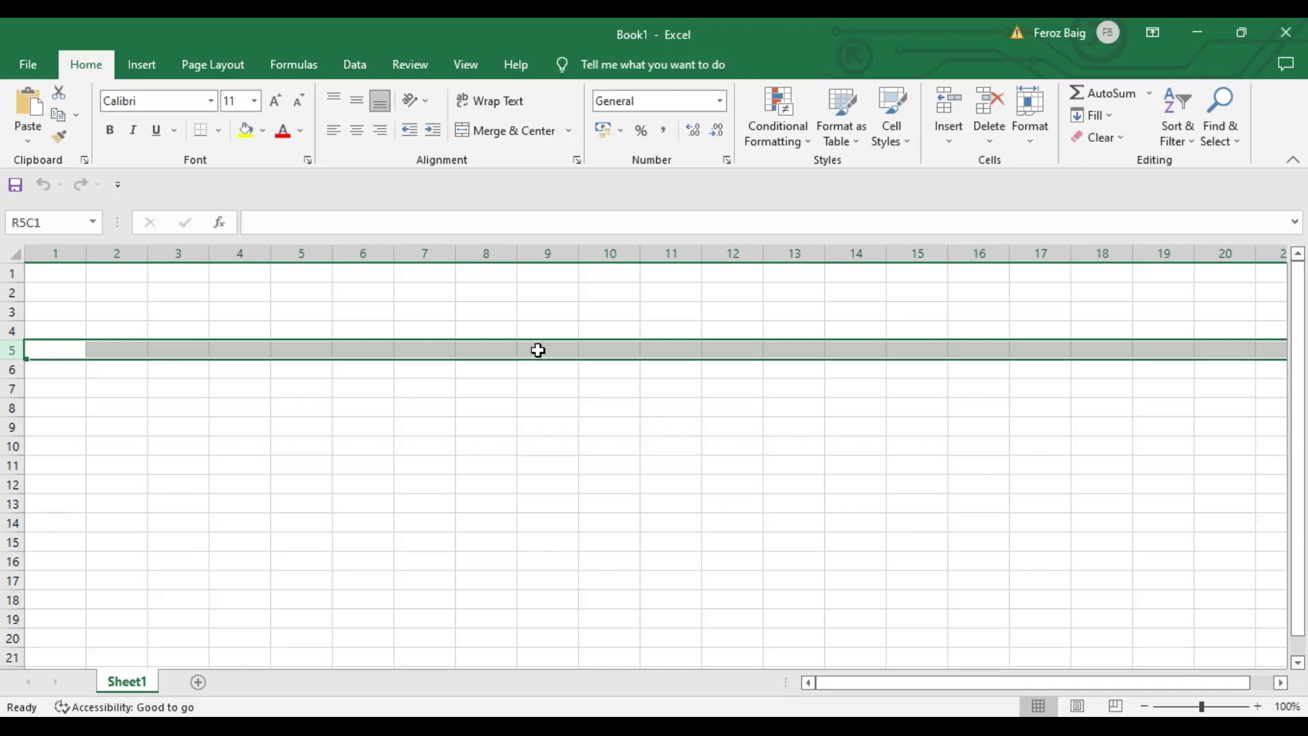
{"action": "left_click", "coordinate": [433, 306]}
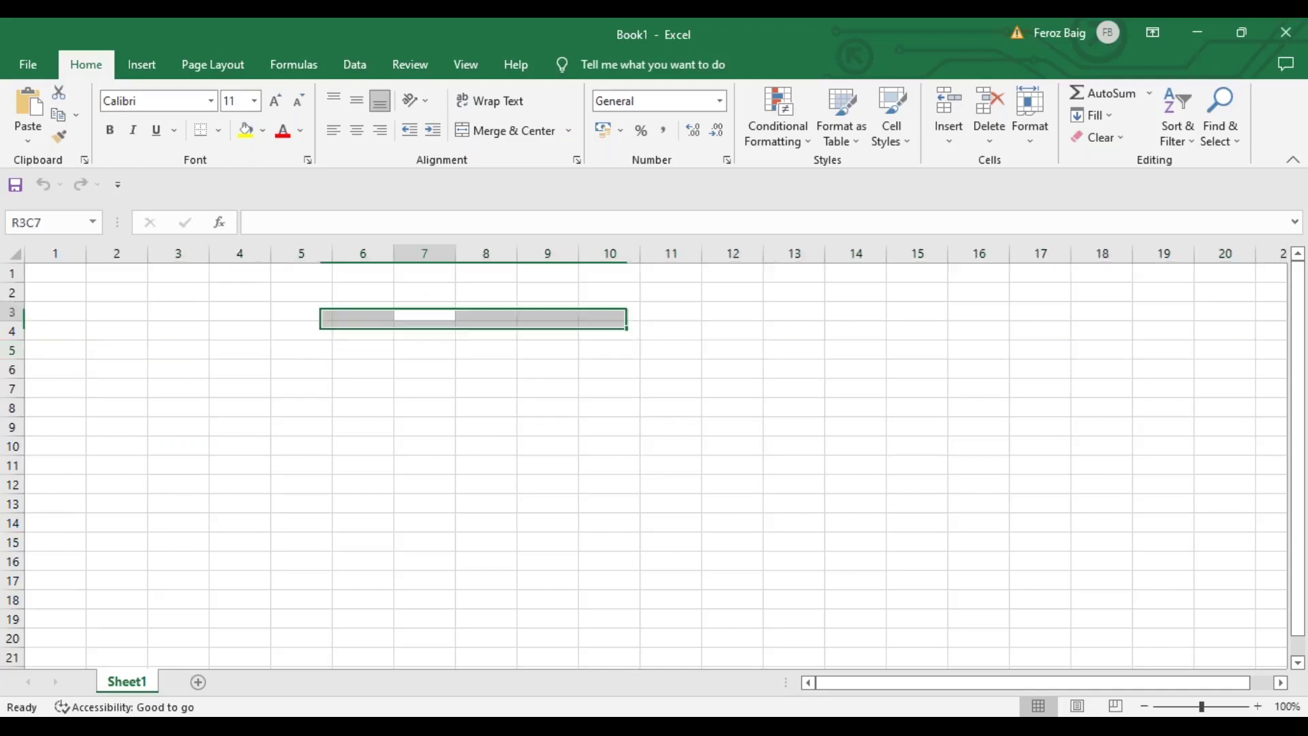
{"action": "left_click", "coordinate": [91, 307]}
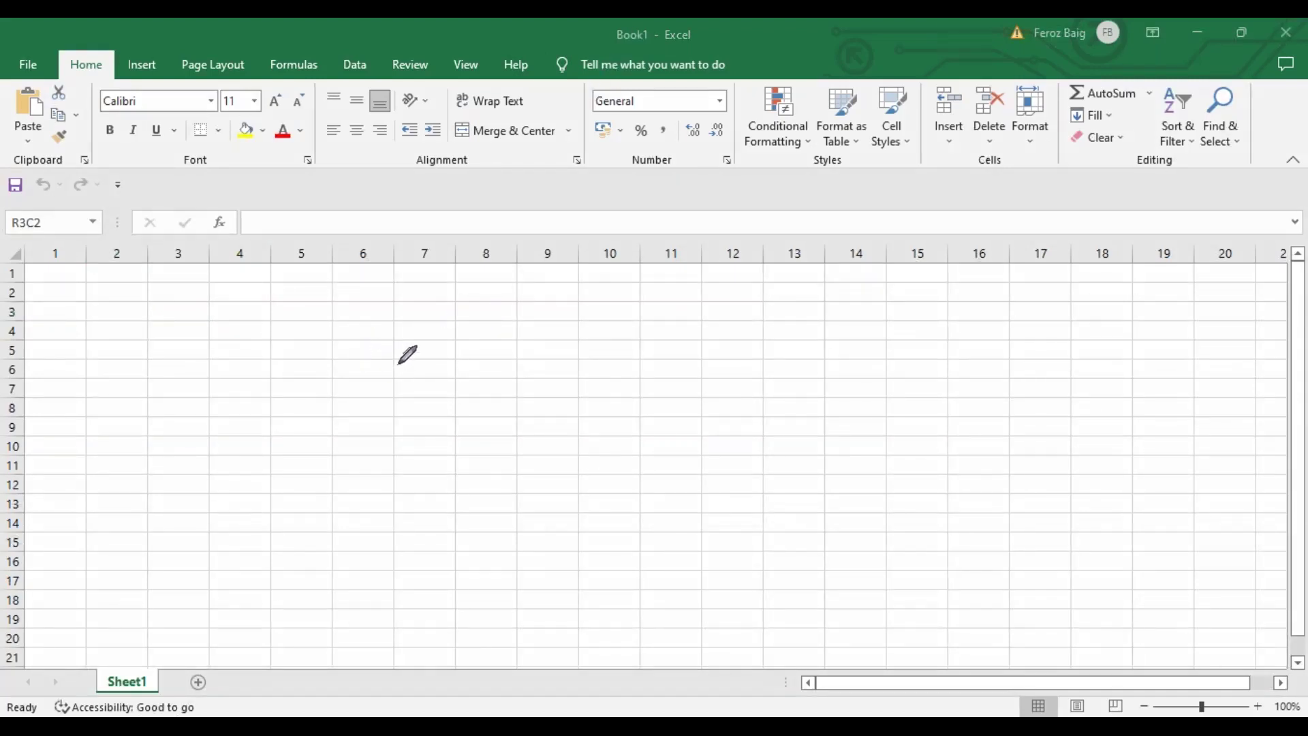
- Handwrite "output/input → .csv" in red over the blank sheet, underline .csv, and erase the annotation
{"action": "mouse_move", "coordinate": [422, 333]}
{"action": "left_mouse_down"}
{"action": "mouse_move", "coordinate": [424, 356]}
{"action": "mouse_move", "coordinate": [493, 307]}
{"action": "mouse_move", "coordinate": [583, 290]}
{"action": "mouse_move", "coordinate": [578, 317]}
{"action": "mouse_move", "coordinate": [623, 289]}
{"action": "mouse_move", "coordinate": [622, 301]}
{"action": "mouse_move", "coordinate": [647, 272]}
{"action": "left_mouse_up"}
{"action": "left_click", "coordinate": [594, 292]}
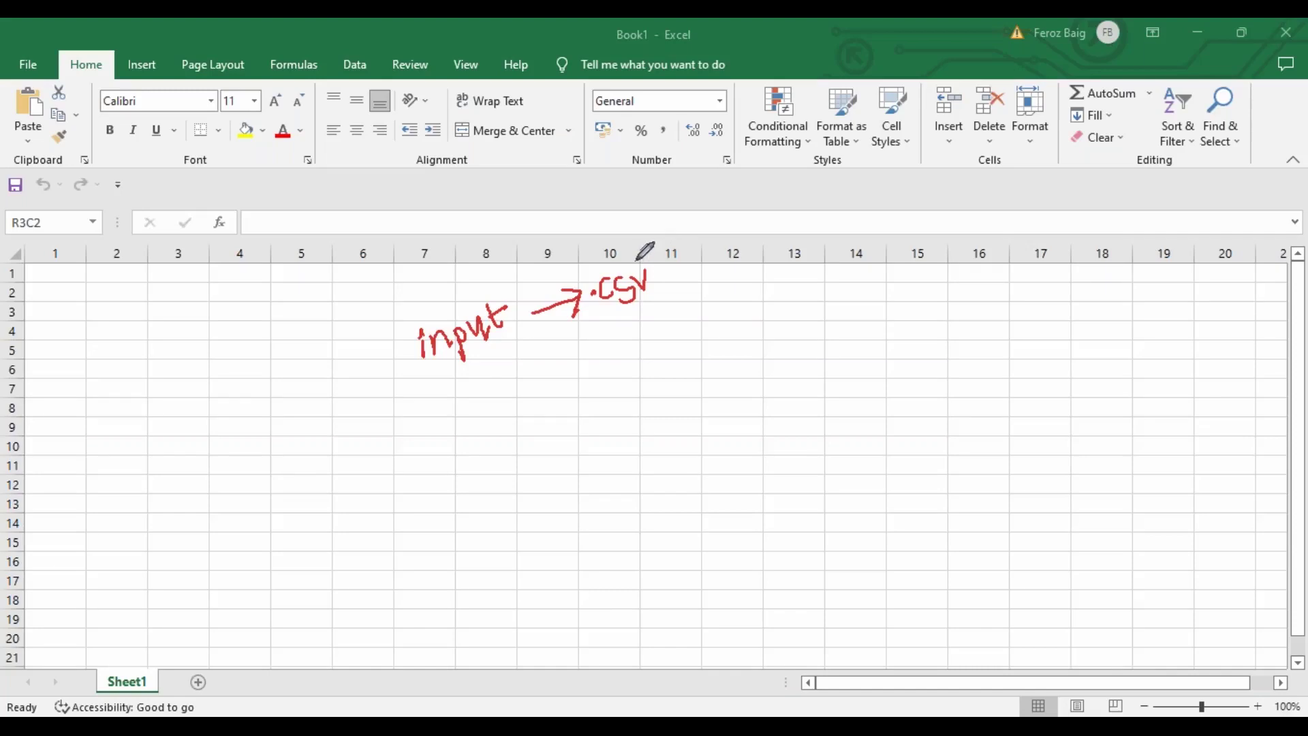
{"action": "mouse_move", "coordinate": [308, 390]}
{"action": "left_mouse_down"}
{"action": "mouse_move", "coordinate": [297, 403]}
{"action": "mouse_move", "coordinate": [344, 362]}
{"action": "mouse_move", "coordinate": [359, 382]}
{"action": "mouse_move", "coordinate": [349, 370]}
{"action": "mouse_move", "coordinate": [374, 334]}
{"action": "mouse_move", "coordinate": [395, 346]}
{"action": "mouse_move", "coordinate": [401, 317]}
{"action": "mouse_move", "coordinate": [402, 400]}
{"action": "left_mouse_up"}
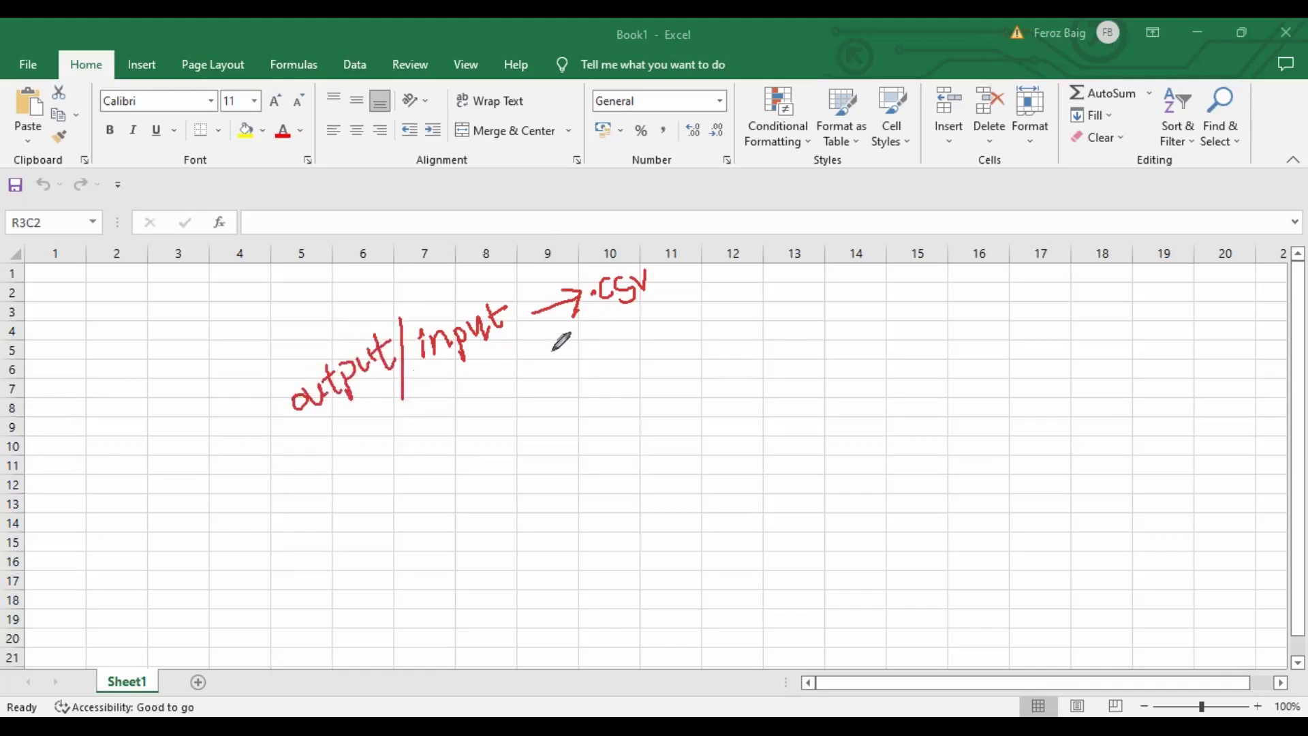
{"action": "left_click_drag", "start_coordinate": [605, 327], "coordinate": [694, 285]}
{"action": "key", "text": "e"}
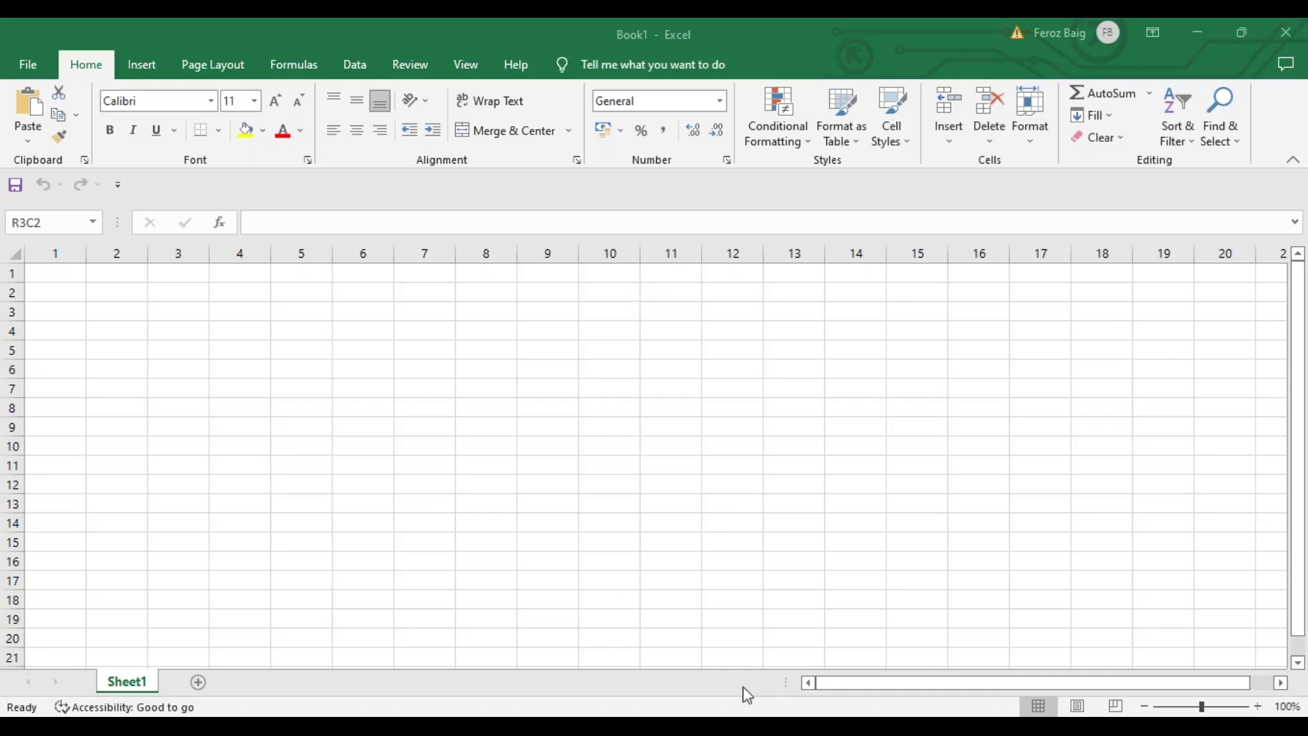
- Switch to Notepad++ and write under Data Loader Tool "DataLoader is a Client App / On-Premise Application, which requires Installation inside the device first."
{"action": "key", "text": "alt+Tab"}
{"action": "scroll", "coordinate": [360, 320], "scroll_direction": "down", "scroll_amount": 5}
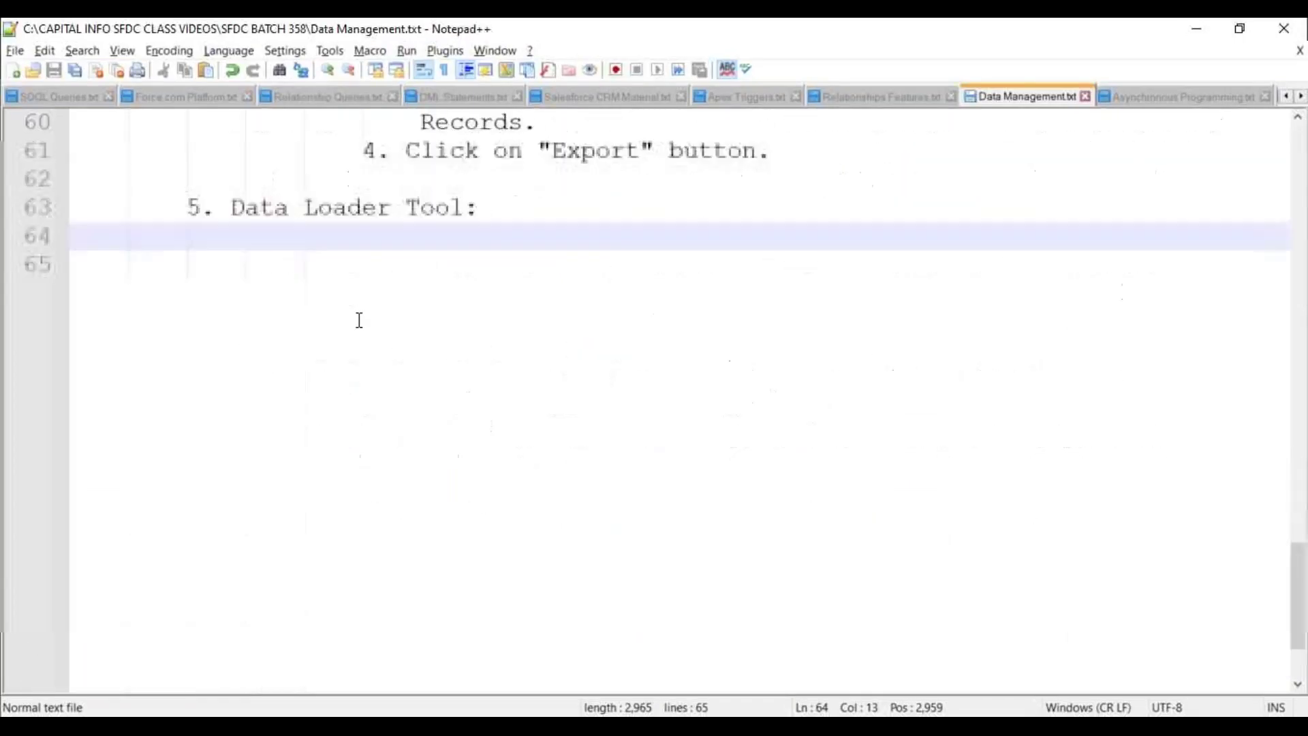
{"action": "type", "text": "Data"}
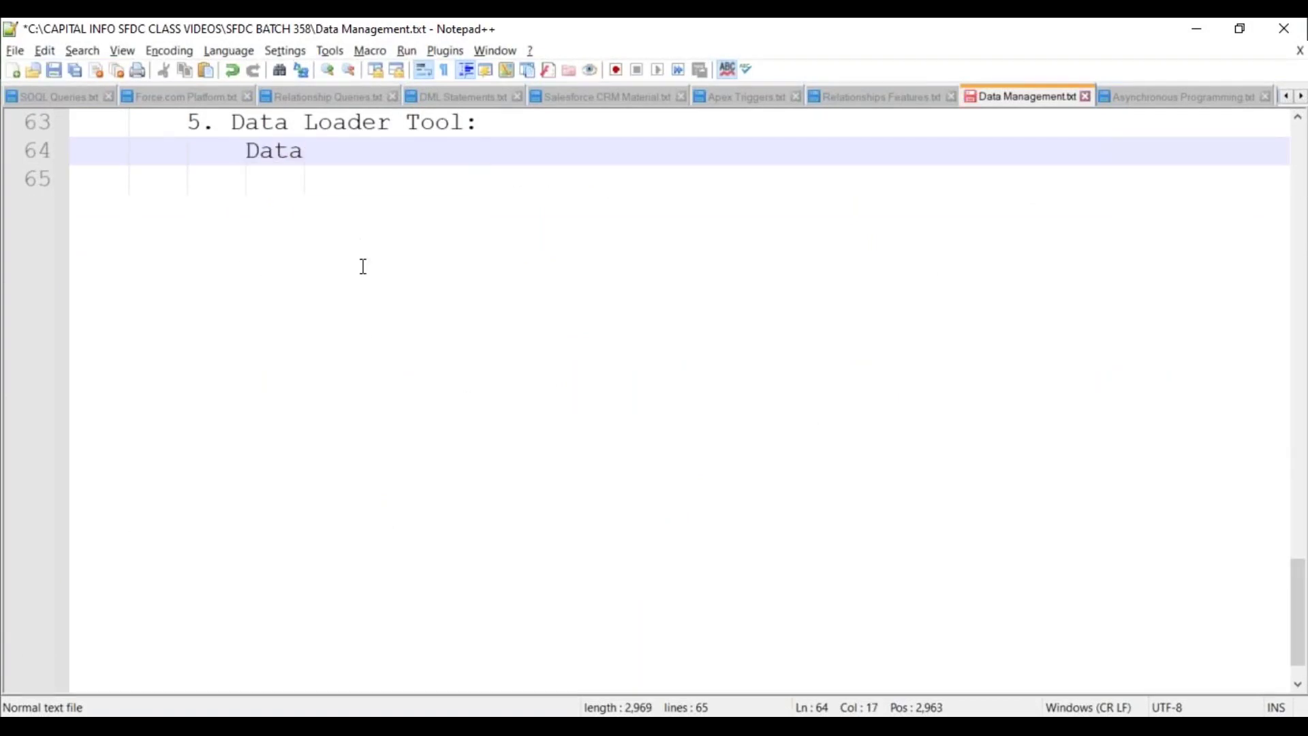
{"action": "type", "text": "Loader is a "}
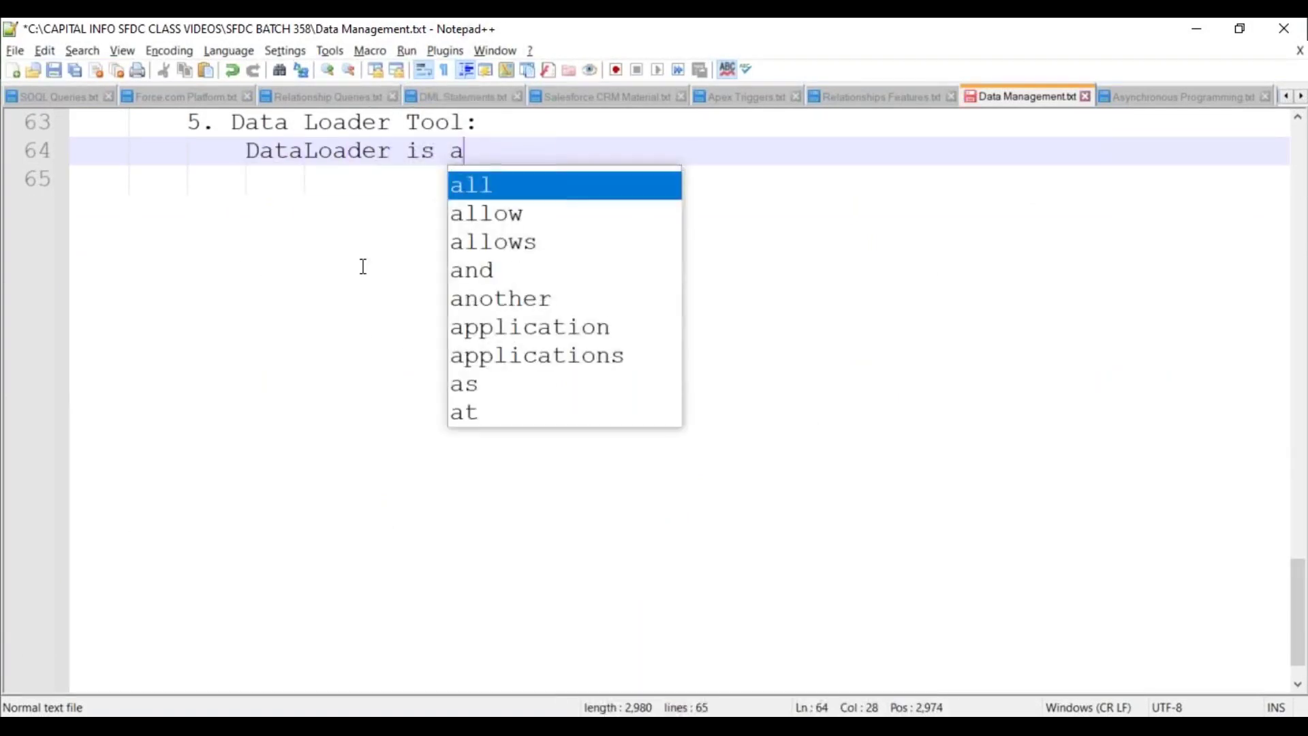
{"action": "type", "text": "Client App"}
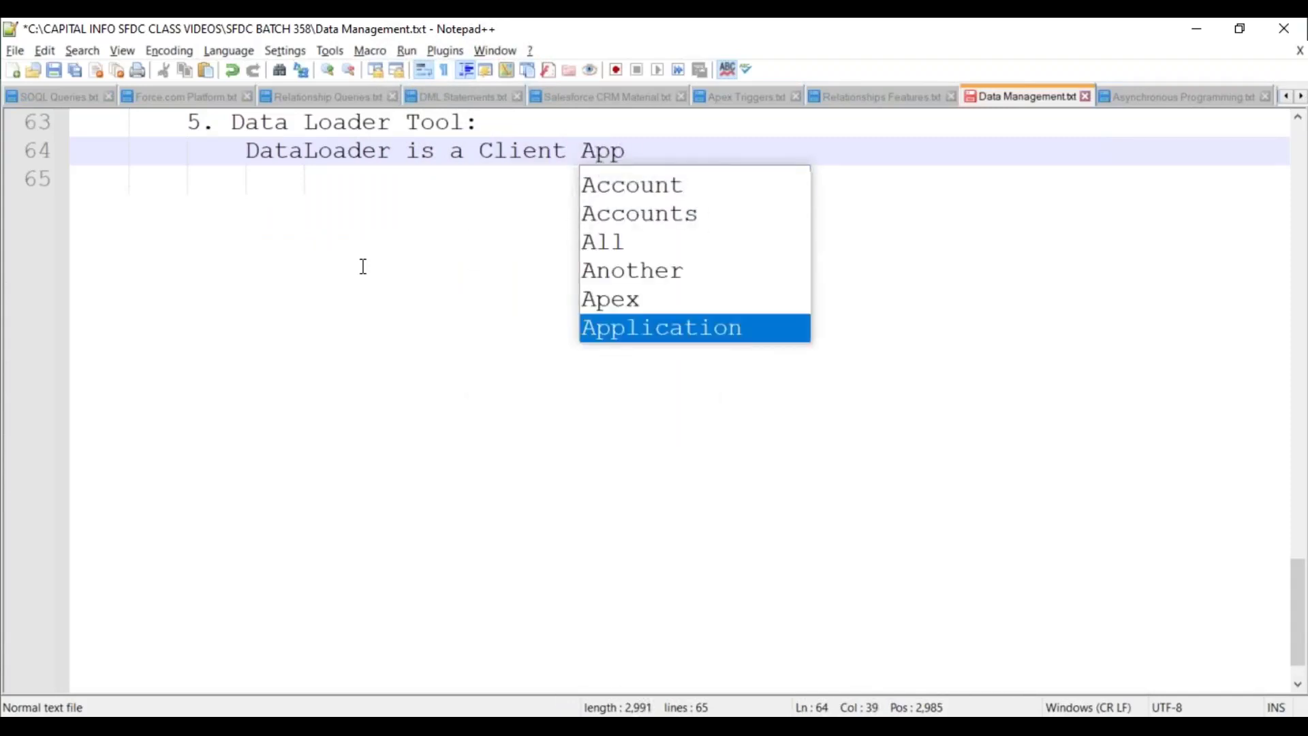
{"action": "type", "text": " / On"}
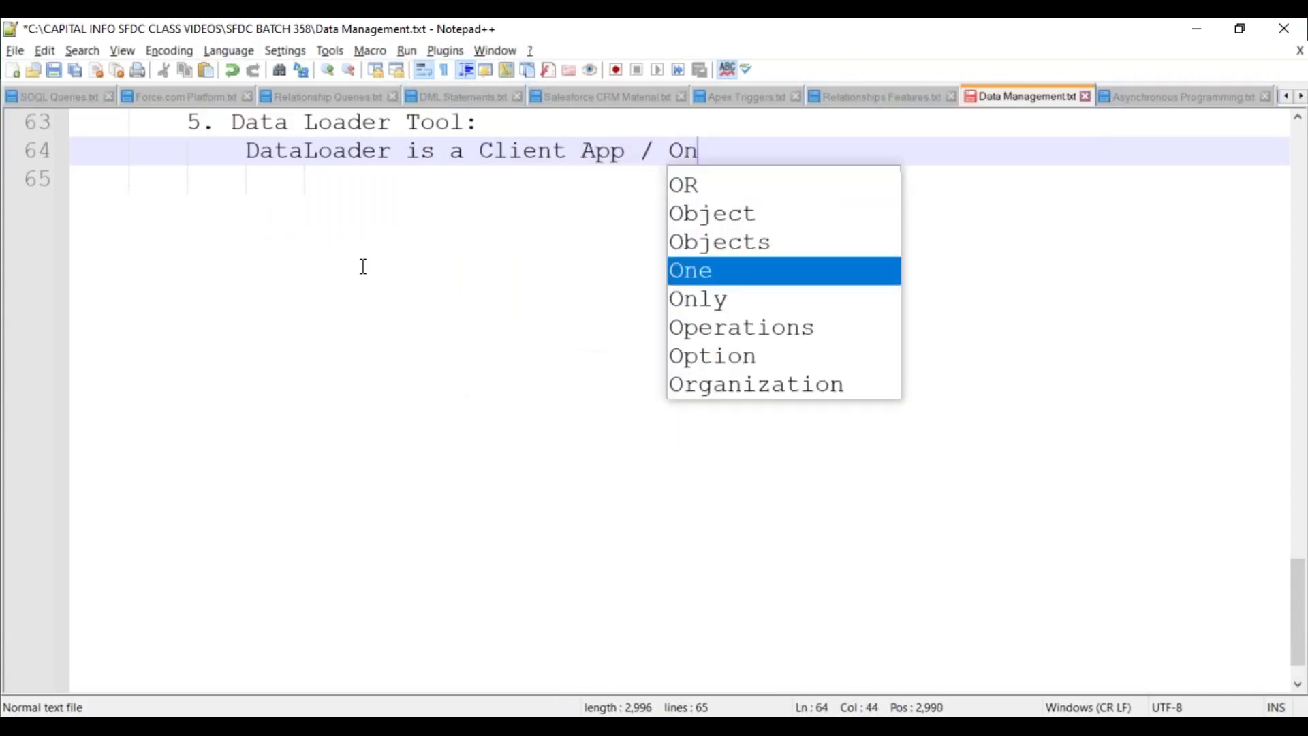
{"action": "type", "text": "-Premise A"}
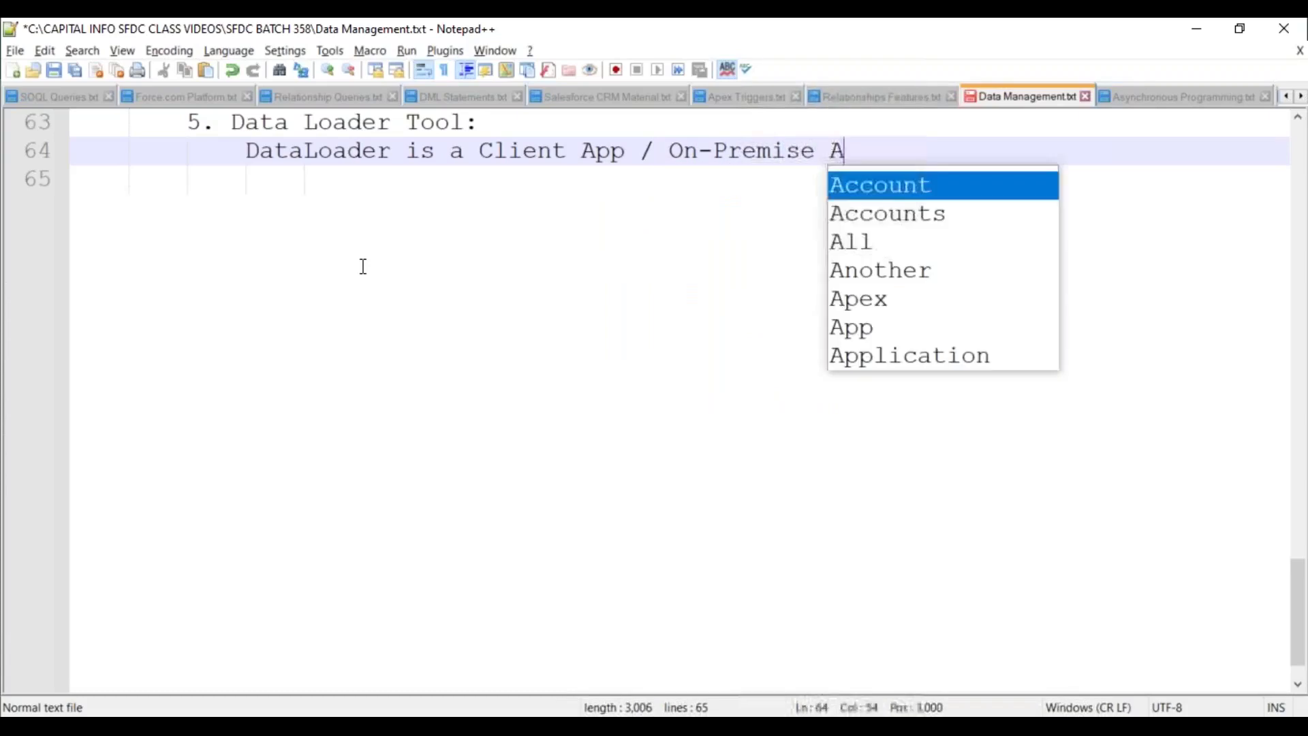
{"action": "type", "text": "pplication, which requires Installation inside the device first."}
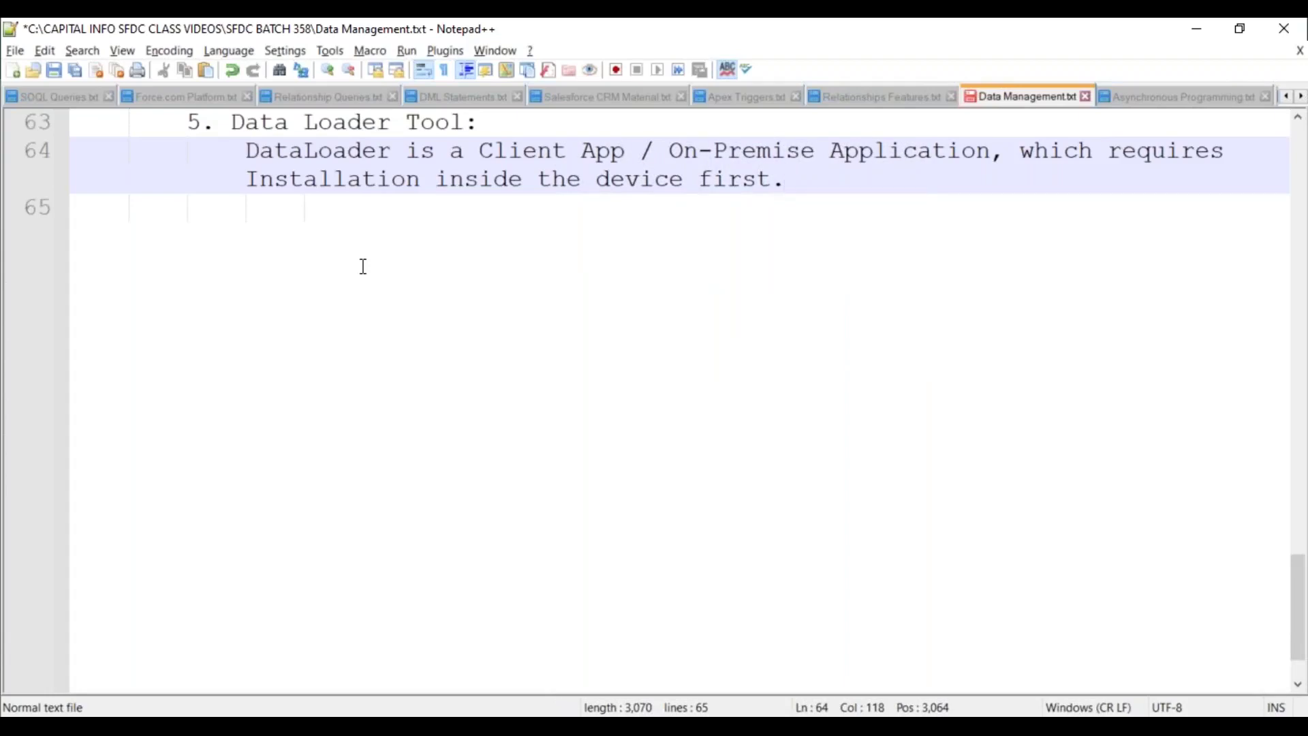
- Leave a blank line and begin a new paragraph with "Pre-Requisite: To install DataLoader, we have to install"
{"action": "key", "text": "Return"}
{"action": "key", "text": "Return"}
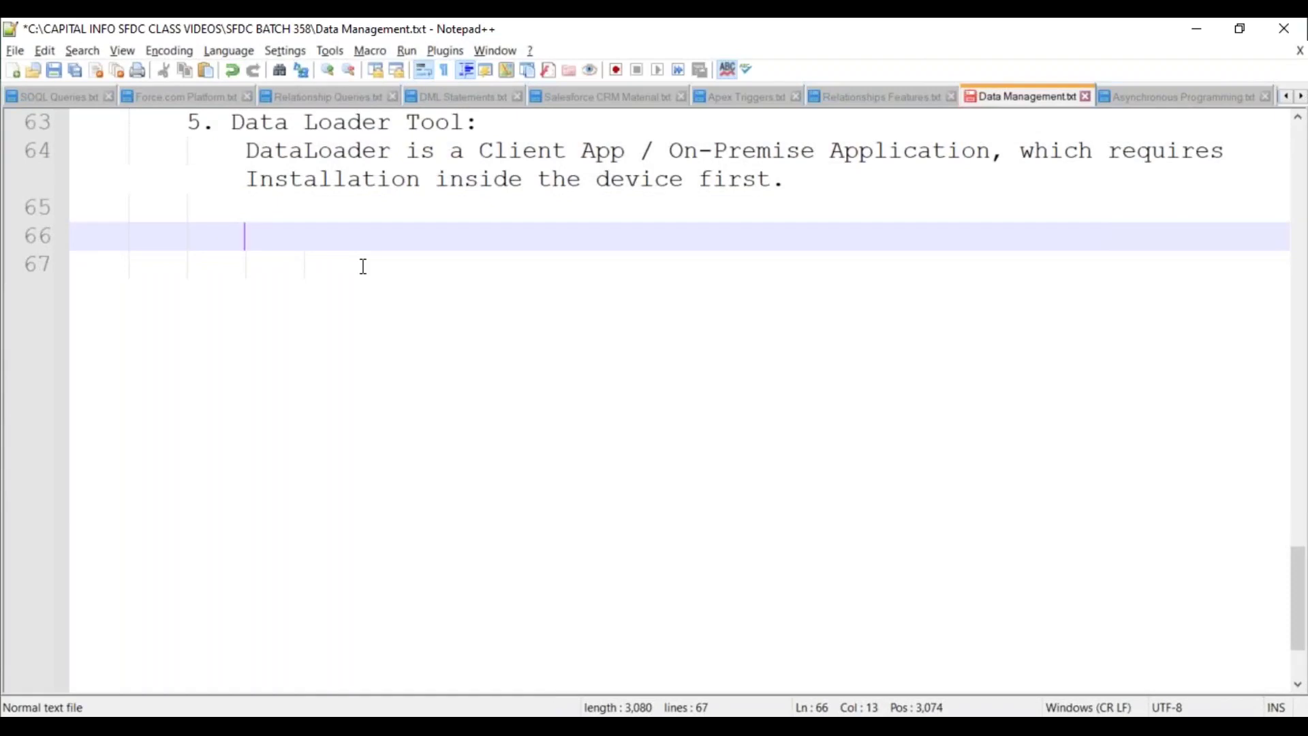
{"action": "type", "text": "Pre-Requisite: To install the"}
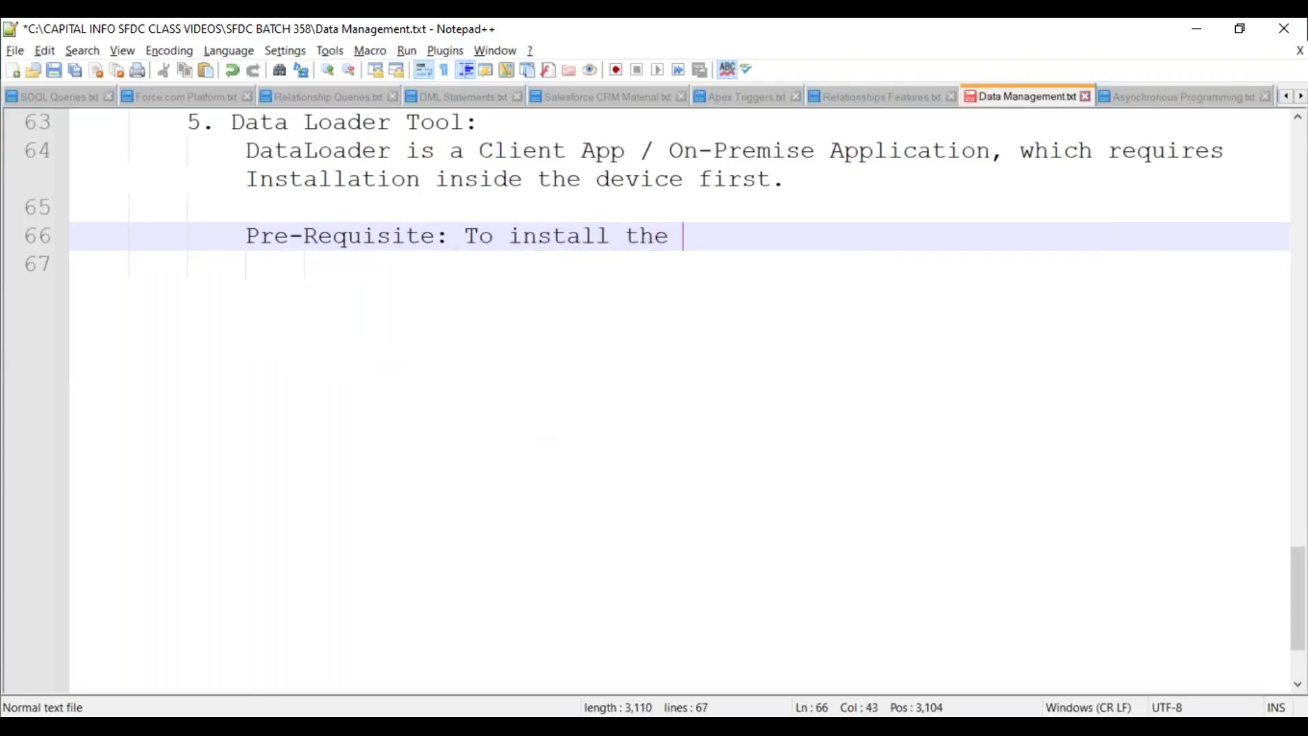
{"action": "key", "text": "BackSpace"}
{"action": "key", "text": "BackSpace"}
{"action": "type", "text": "ata"}
{"action": "key", "text": "Down"}
{"action": "key", "text": "Return"}
{"action": "type", "text": ", we have "}
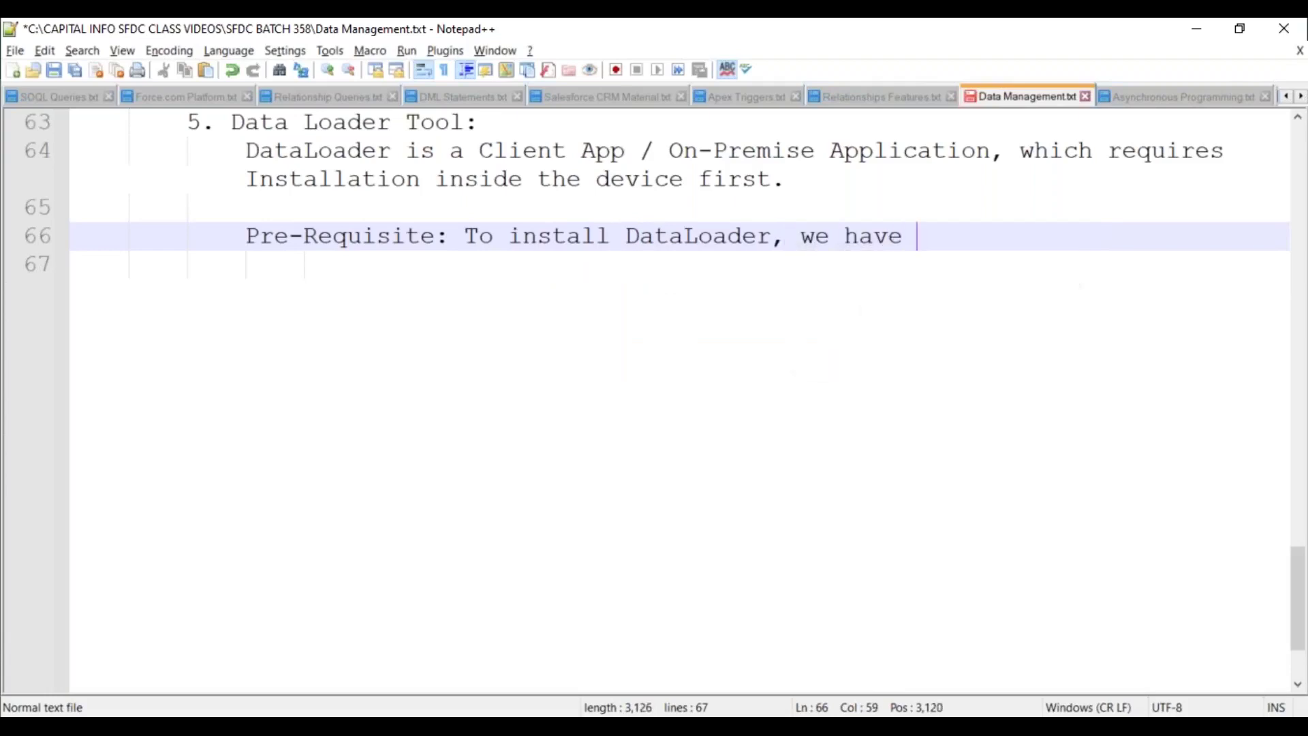
{"action": "type", "text": "to install "}
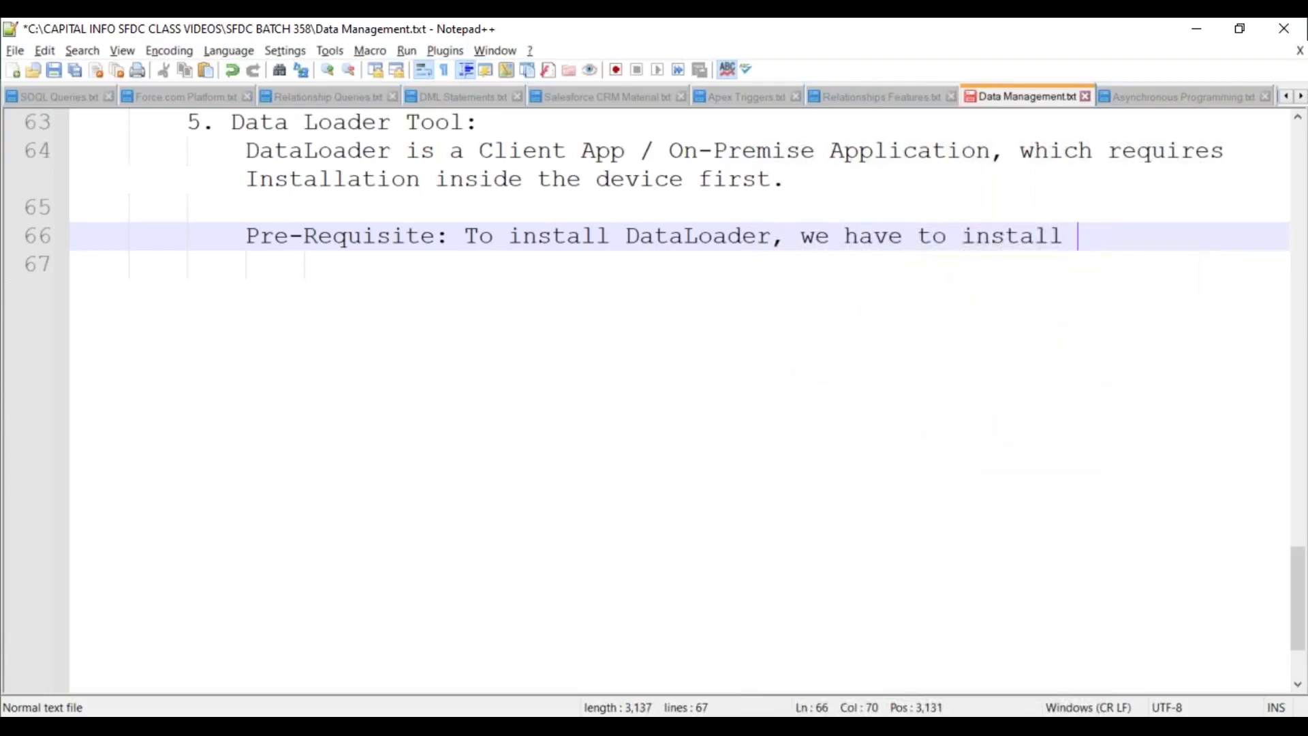
- Complete the Pre-Requisite sentence with the quoted requirement "JDK and JRE11.0" followed by "inside the Device."
{"action": "type", "text": "\"JDK and "}
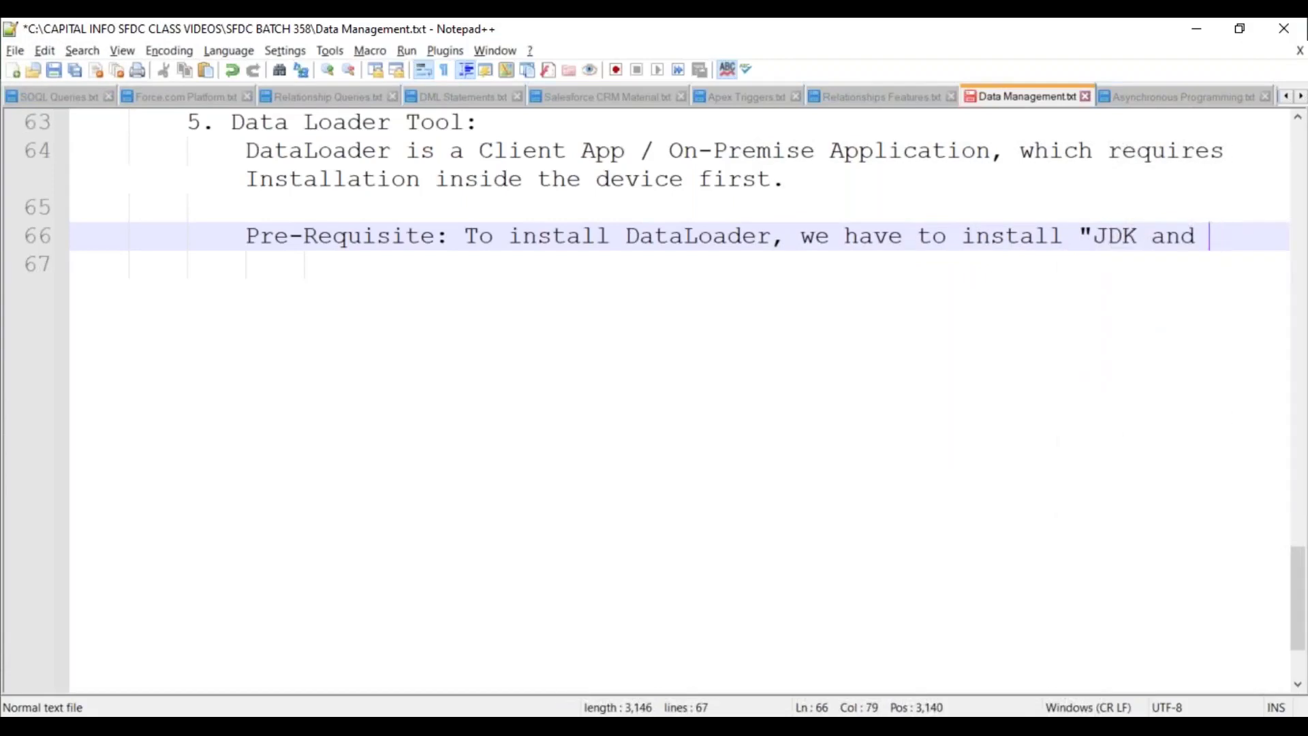
{"action": "type", "text": "KJRE"}
{"action": "type", "text": "11.0"}
{"action": "type", "text": "\" inside the Dev"}
{"action": "type", "text": "ice. Ad "}
- Add the reason "As it is purely built-upon Java Programming." to the end of the Pre-Requisite paragraph
{"action": "type", "text": "It is"}
{"action": "key", "text": "BackSpace"}
{"action": "key", "text": "BackSpace"}
{"action": "key", "text": "BackSpace"}
{"action": "key", "text": "BackSpace"}
{"action": "key", "text": "BackSpace"}
{"action": "key", "text": "BackSpace"}
{"action": "type", "text": "it "}
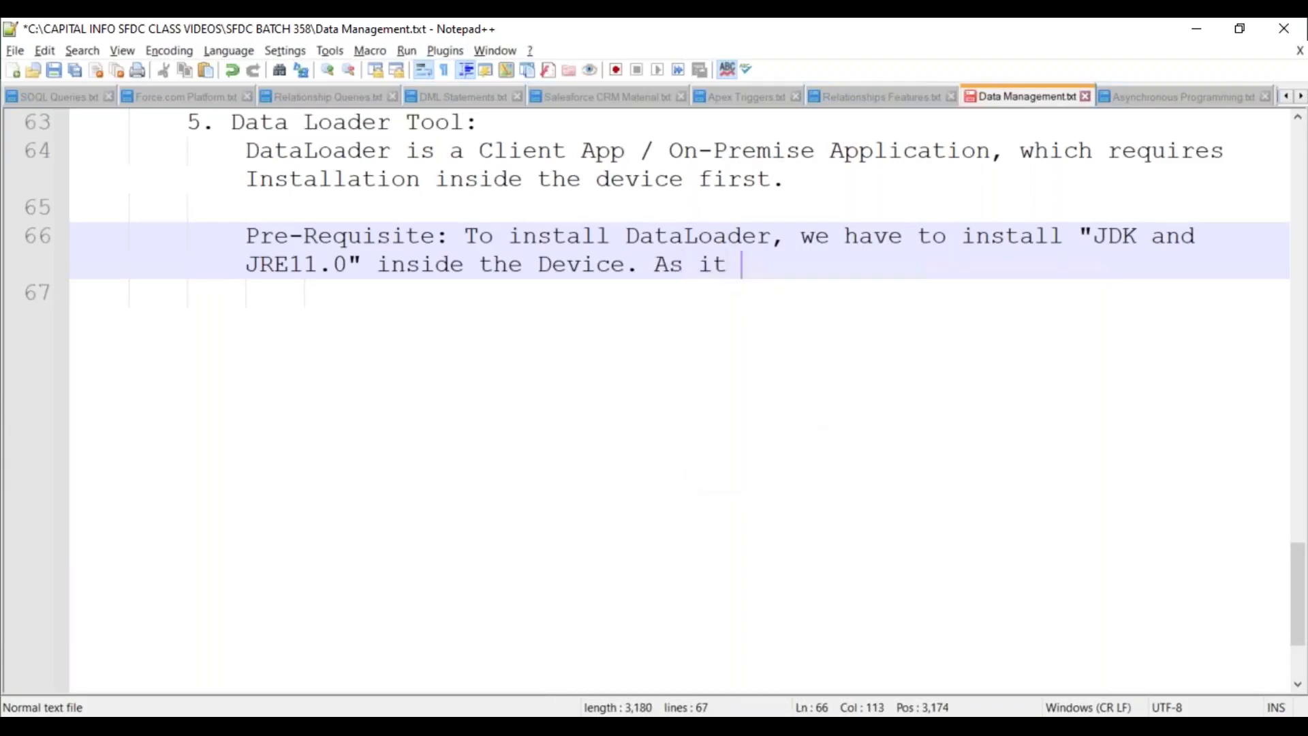
{"action": "type", "text": "is purely"}
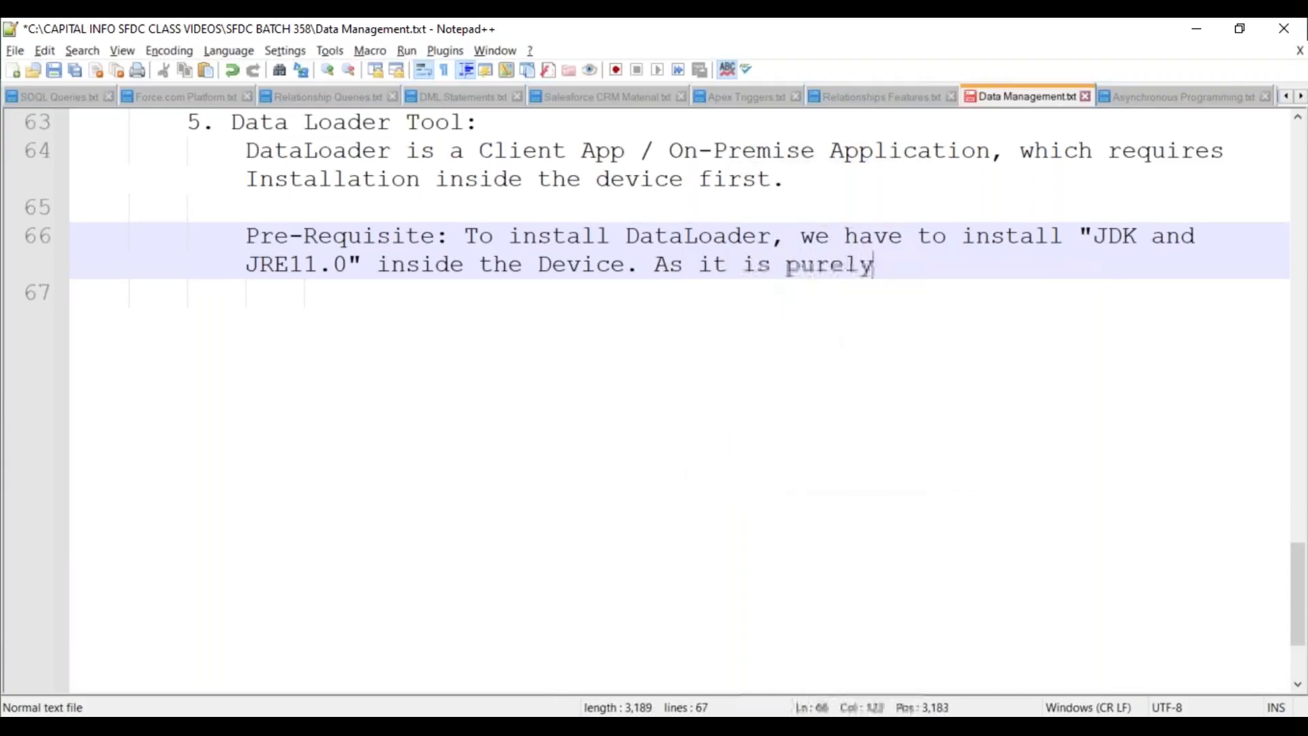
{"action": "type", "text": " built-u"}
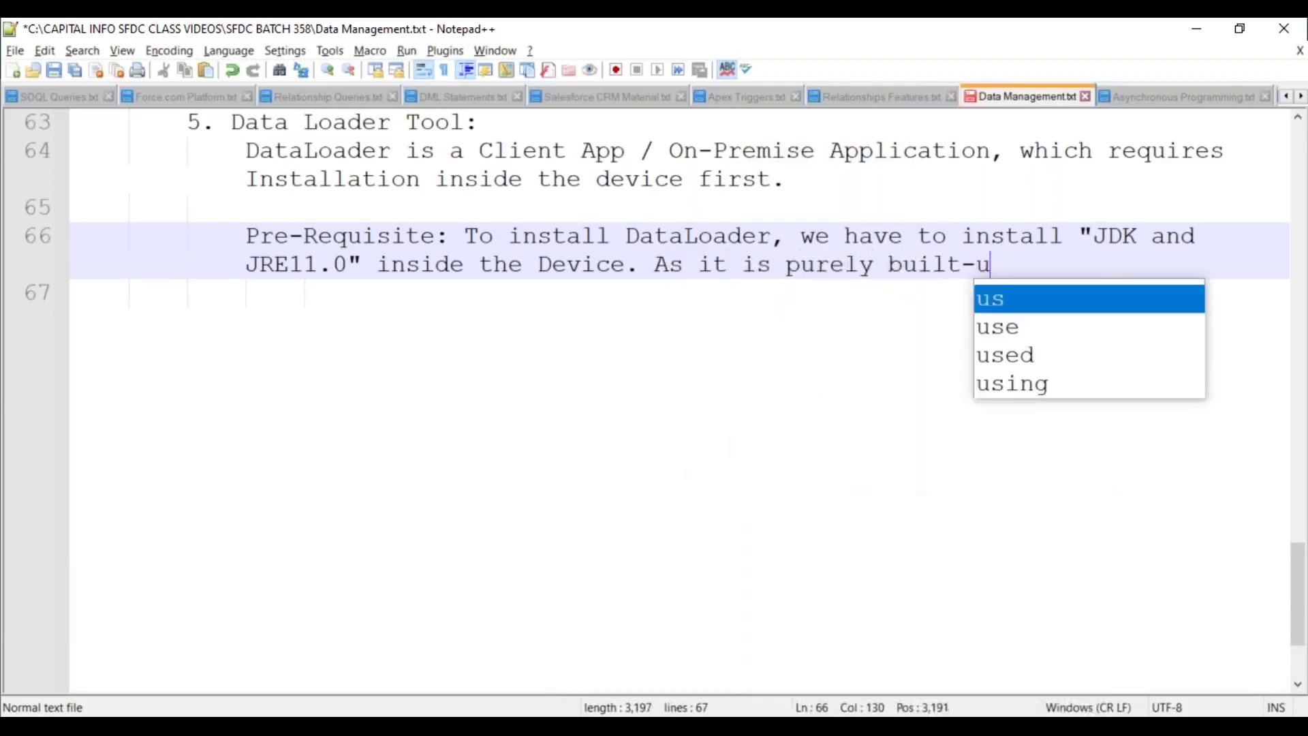
{"action": "type", "text": "pon Java "}
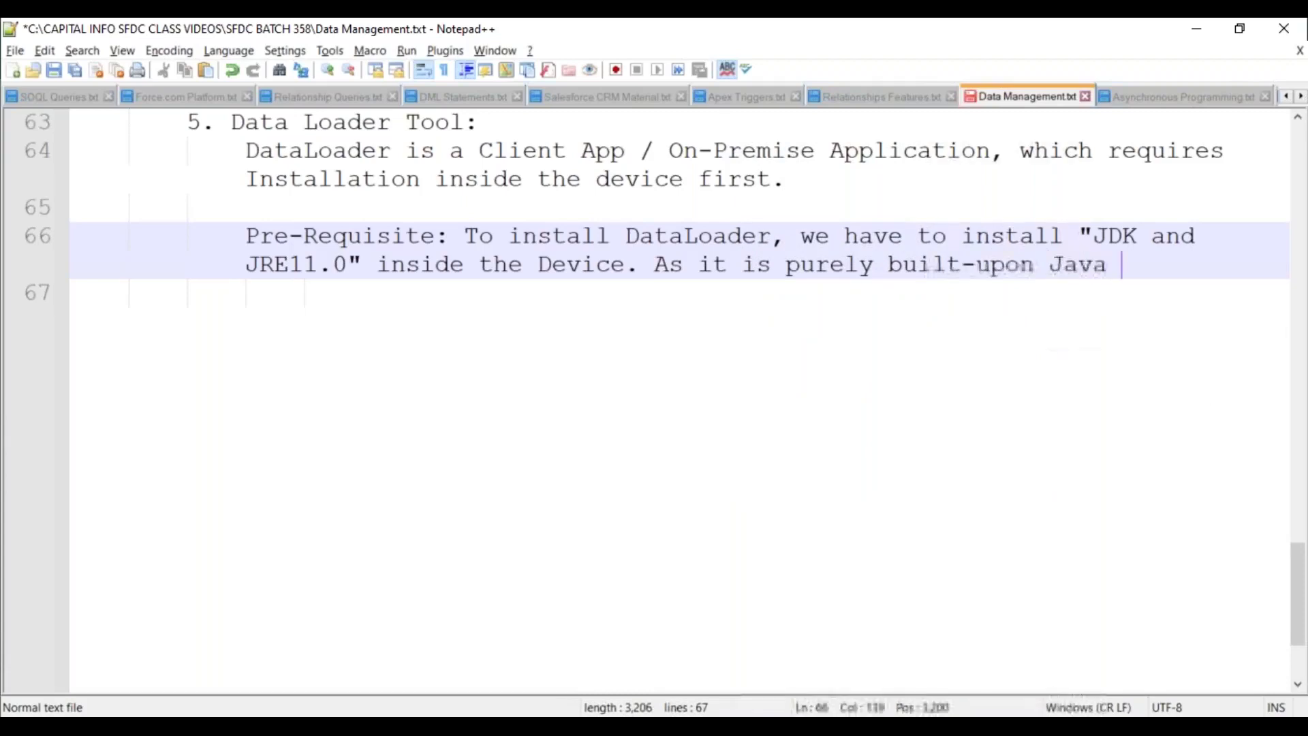
{"action": "type", "text": "Programming."}
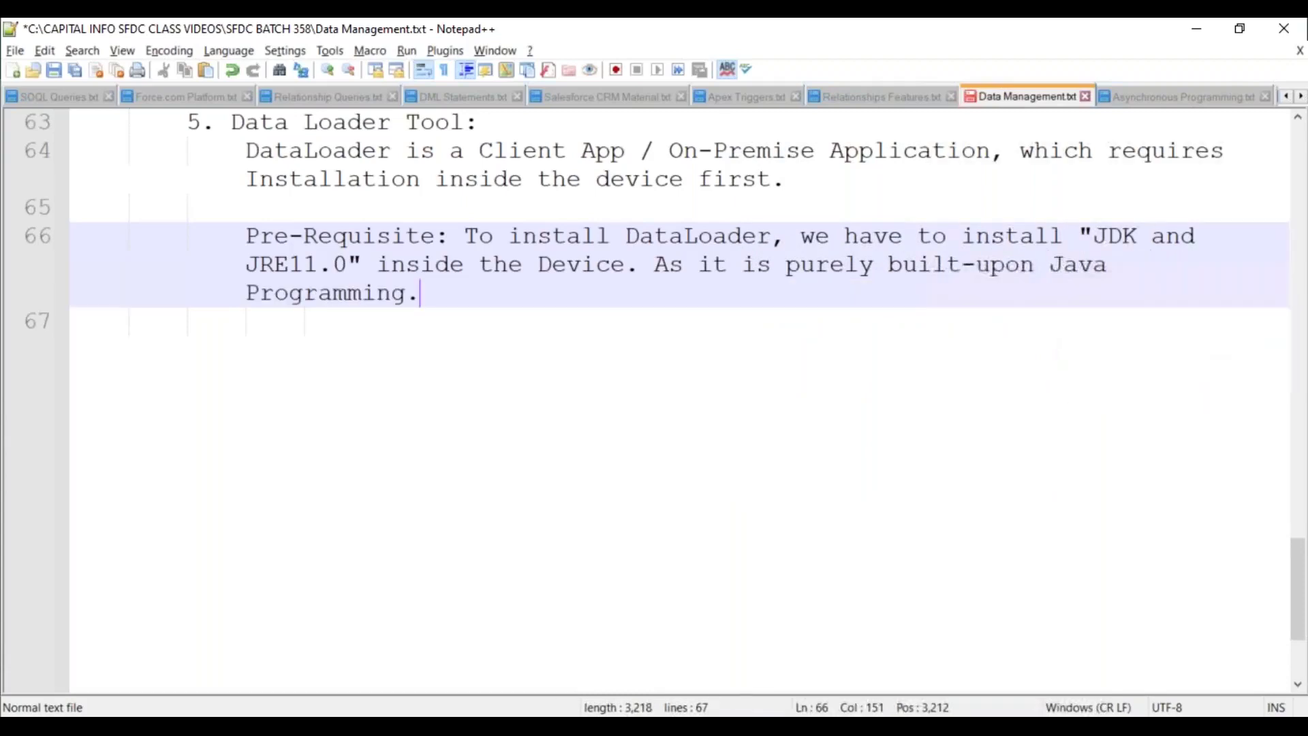